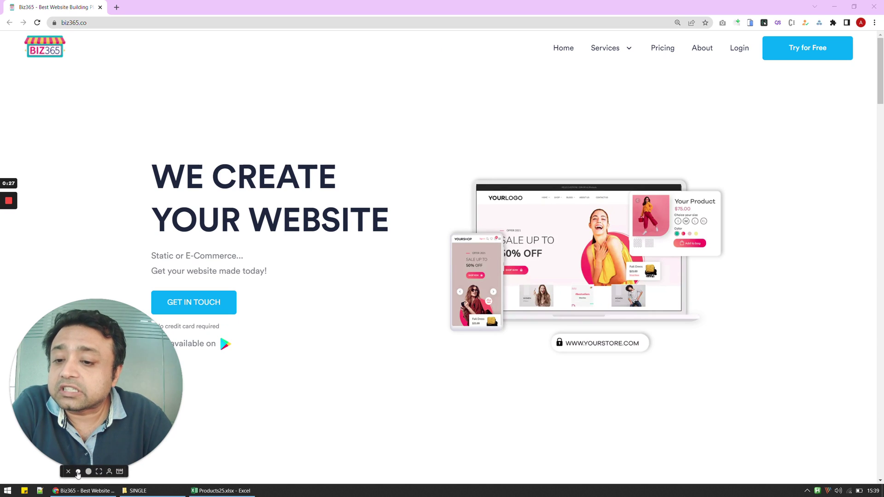
Step: Sign in to the Biz365 admin with the shop account's email and password
click(77, 471)
click(111, 22)
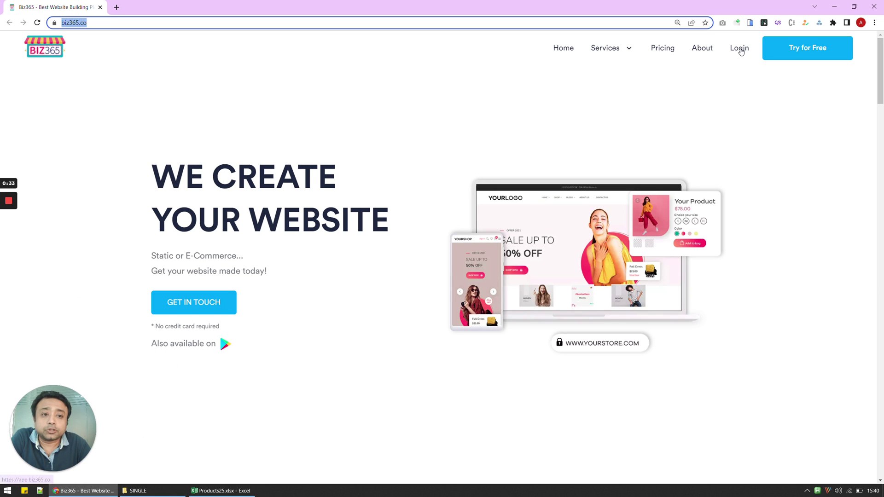
click(740, 50)
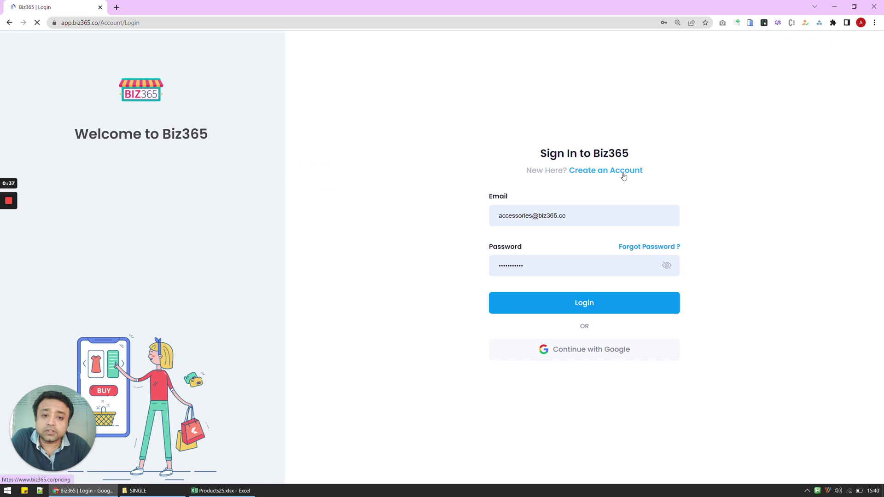
double_click(592, 214)
key(ctrl+a)
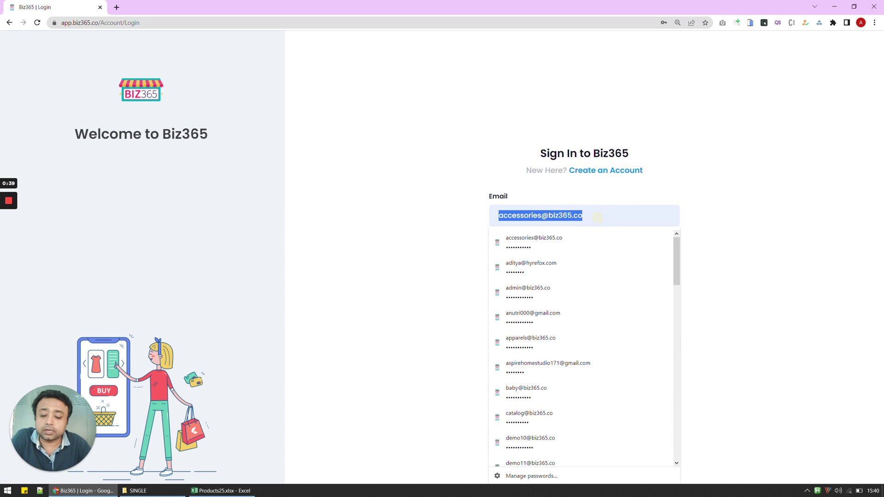
key(BackSpace)
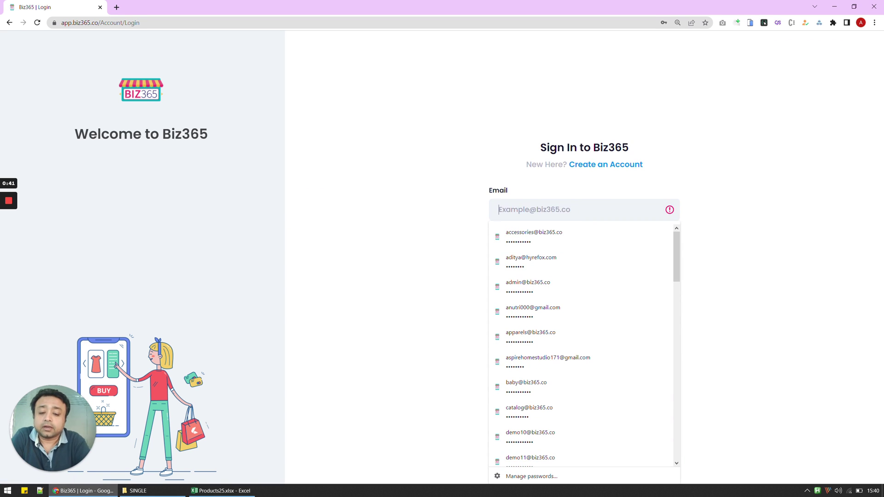
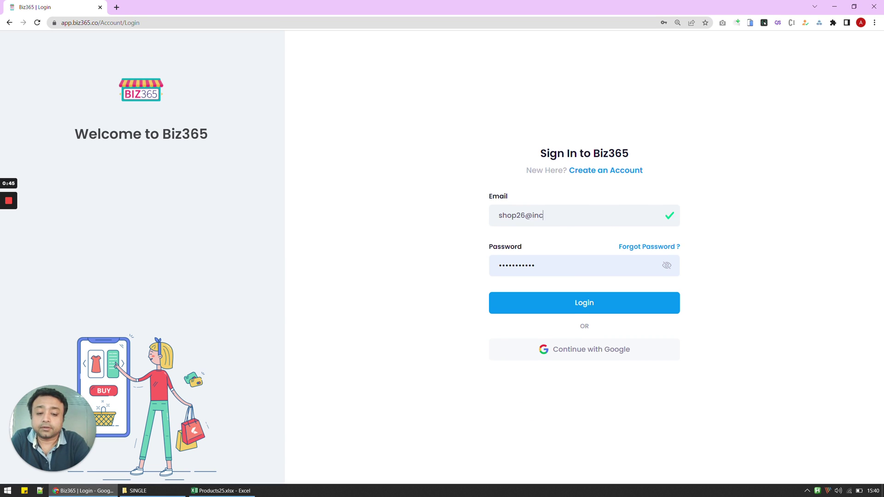
key(Tab)
key(Tab)
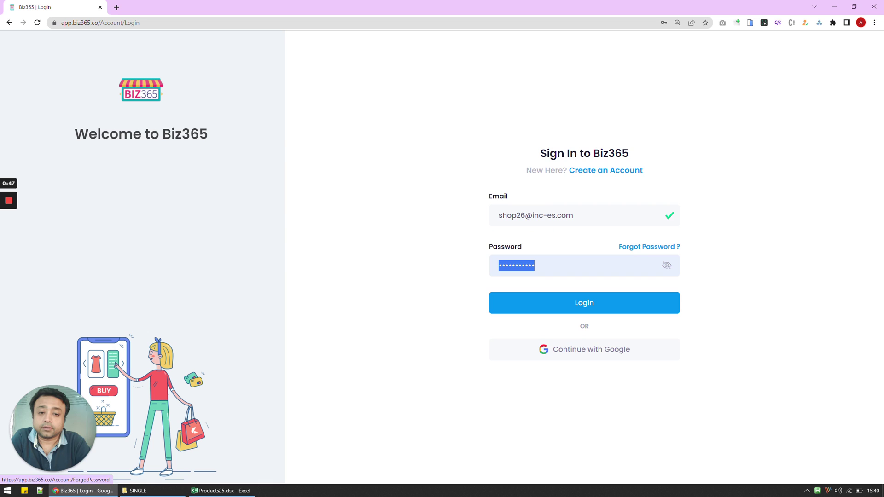
text(•••••••••)
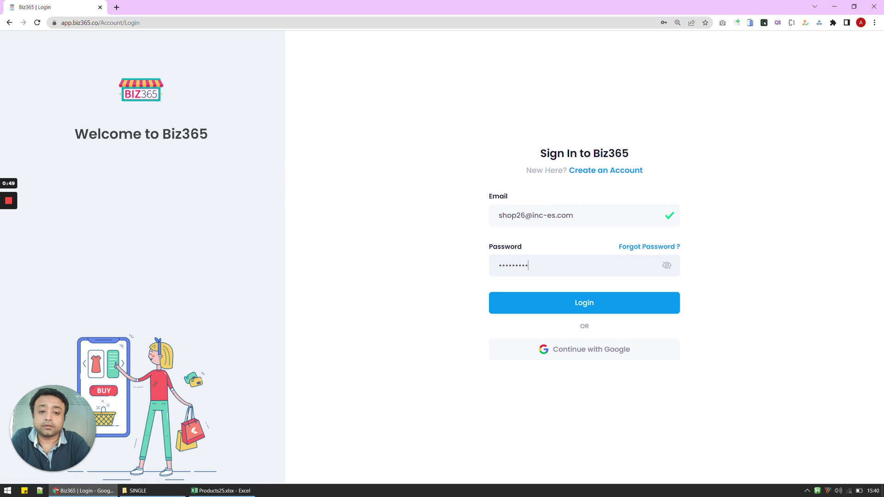
key(Return)
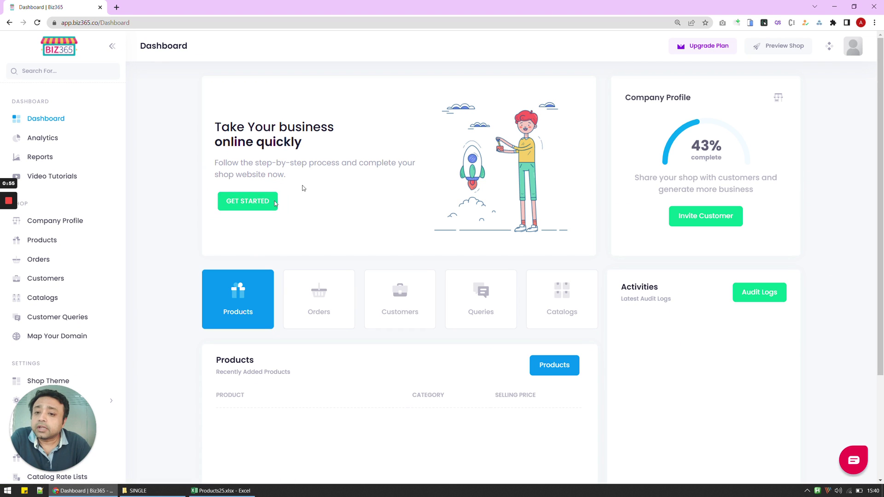
Step: Start the shop setup and enter Vogele Shoes as company and brand name
click(249, 209)
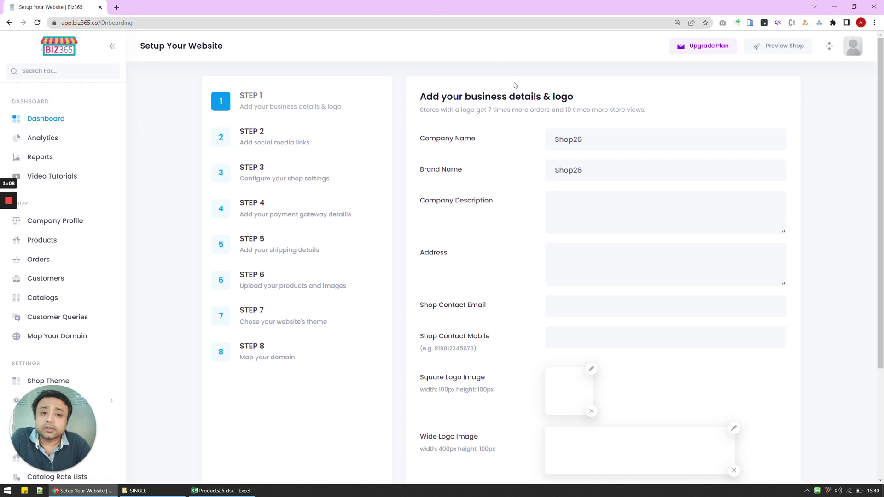
double_click(574, 140)
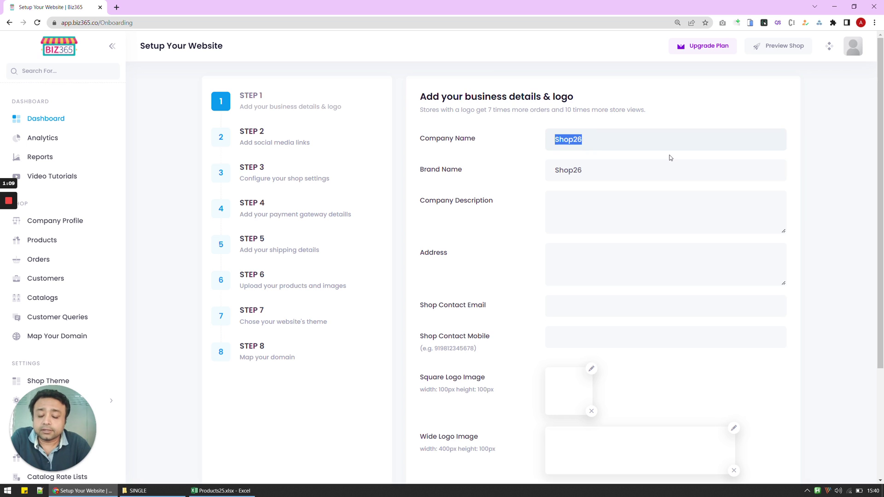
text(Vogele Shoes)
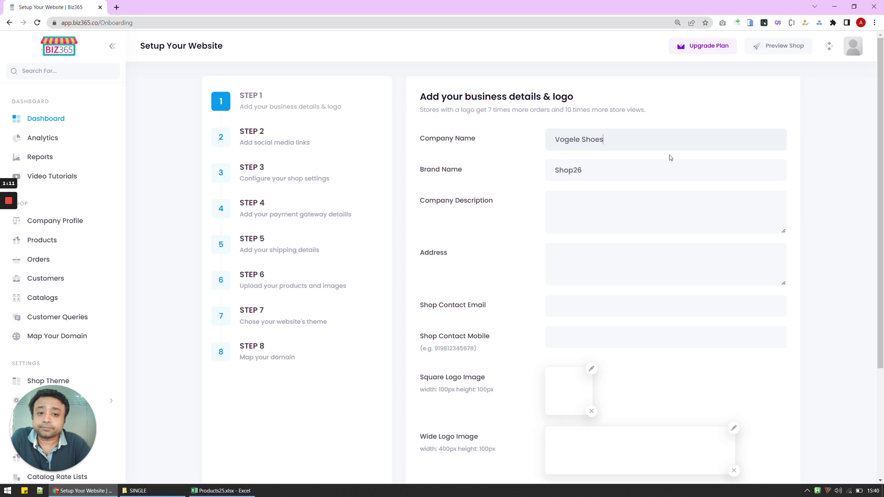
key(Tab)
text(Vogele Shoes)
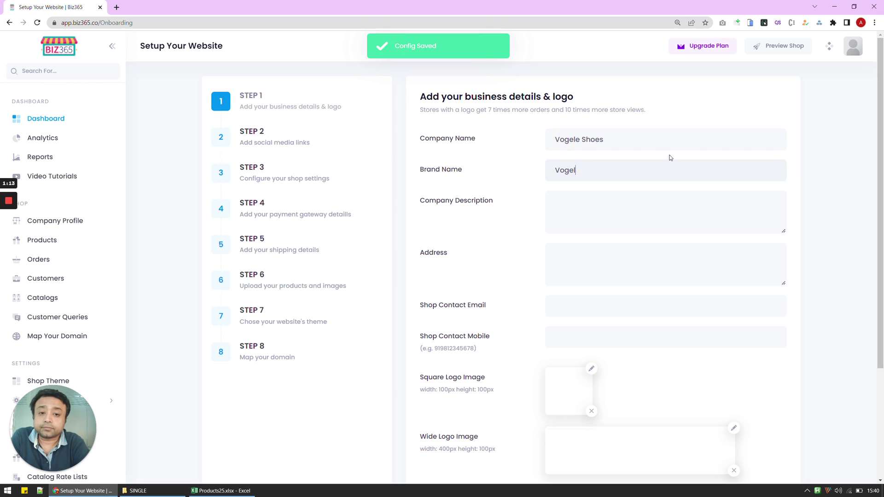
key(Tab)
Step: Fill in a Lorem ipsum company description and the shop's Jaipur, India address
text(Lorem ipsum dolor sit amet, consectetur adip)
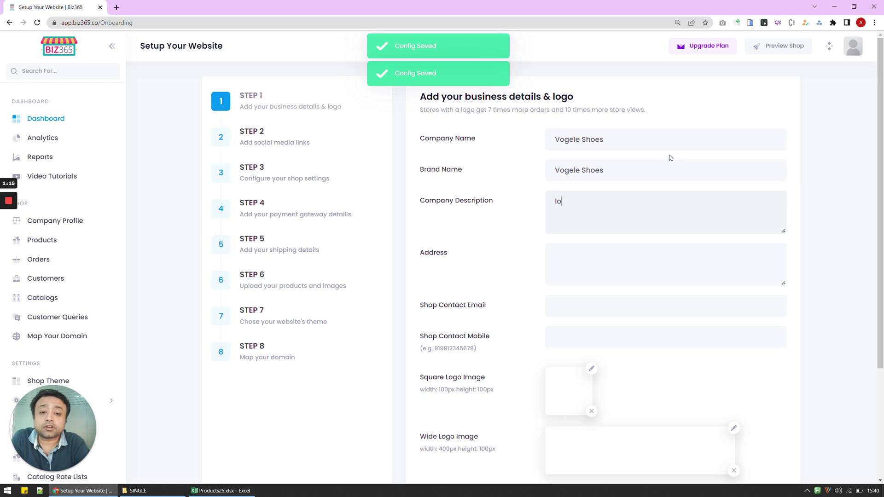
text(iscing elit. Nunc egestas, sem a rhoncus viverra, elit nunc iaculis eros, eget sagittis lectus eros eu nibh.)
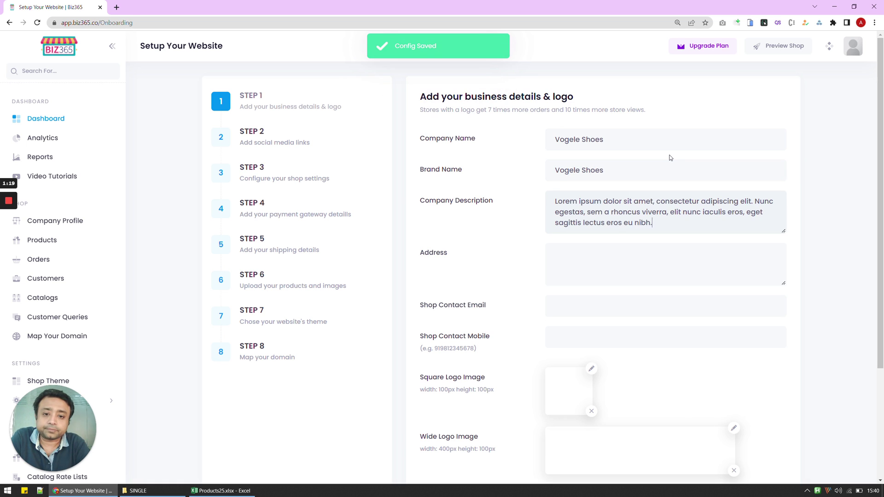
key(Tab)
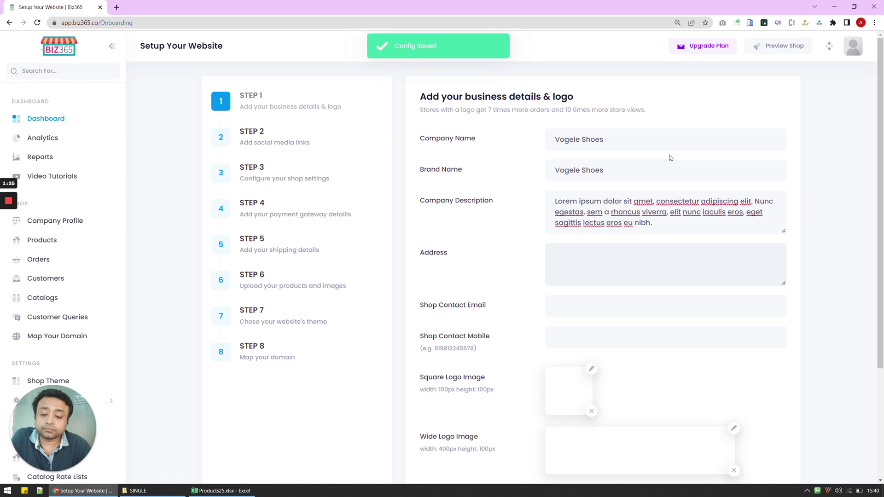
key(Return)
key(Return)
key(Return)
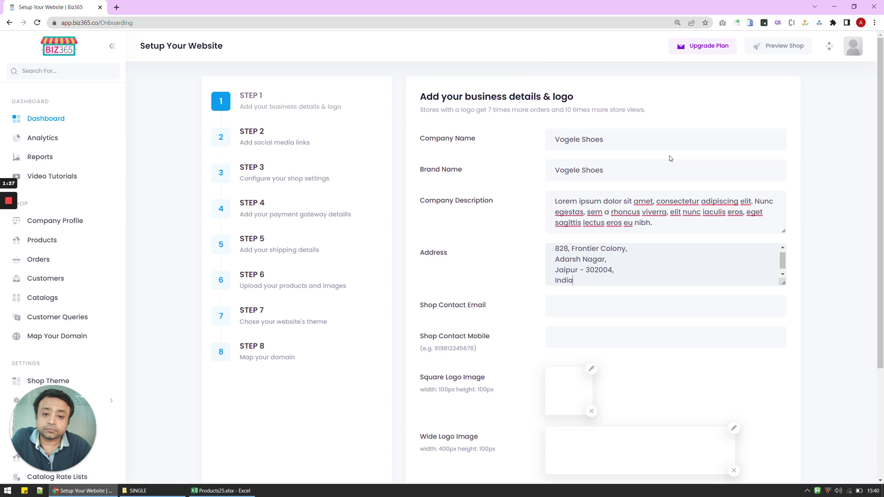
Step: Enter the shop's contact email address
key(Tab)
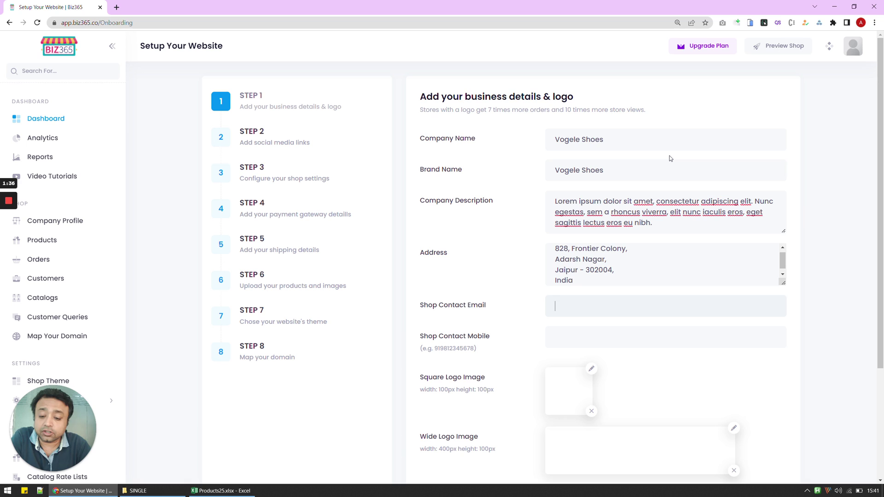
key(Tab)
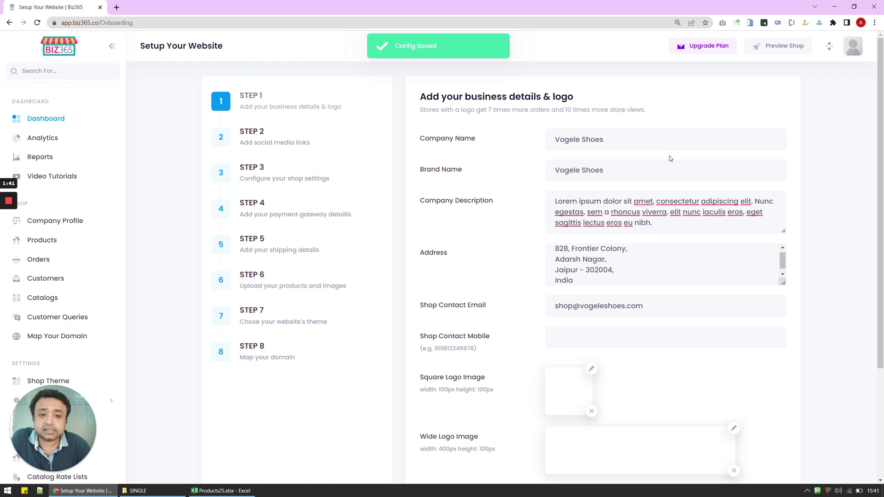
scroll(670, 158, down, 2)
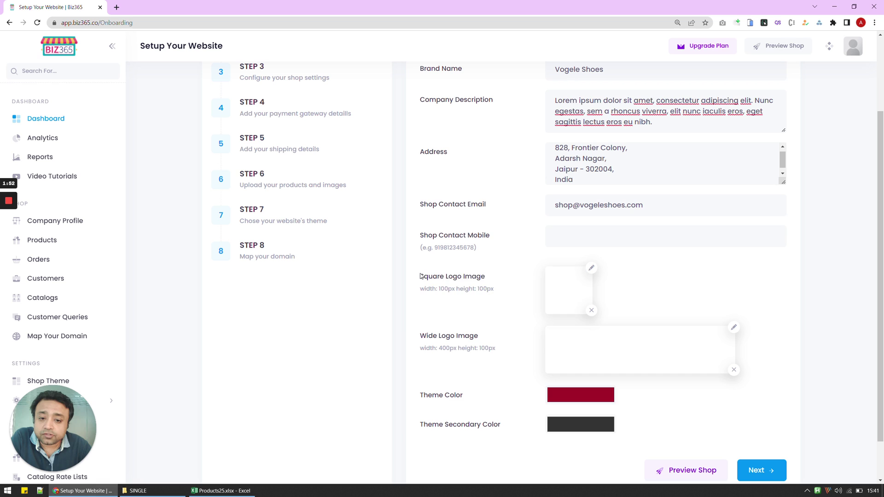
Step: Upload Logo Square.png as the square logo and Logo Wide.png as the wide logo
drag(421, 275, 491, 306)
drag(503, 345, 458, 331)
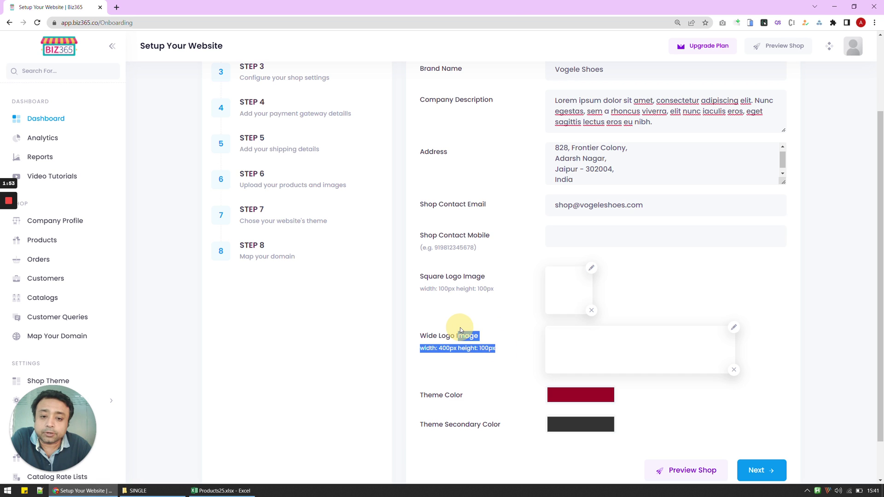
click(509, 316)
click(591, 268)
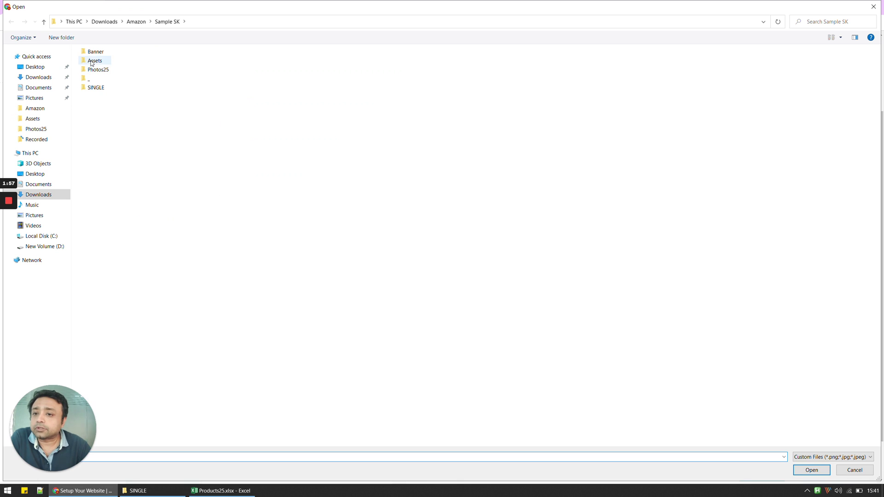
double_click(91, 62)
double_click(241, 181)
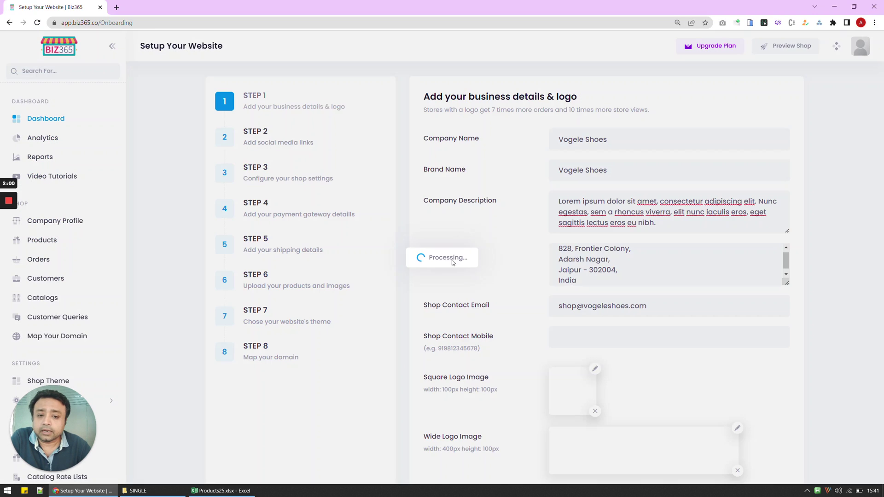
scroll(666, 321, down, 3)
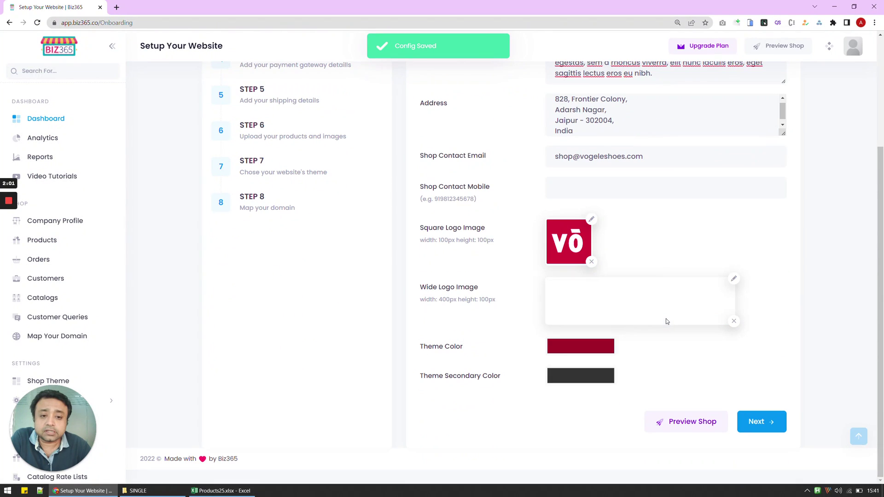
click(733, 278)
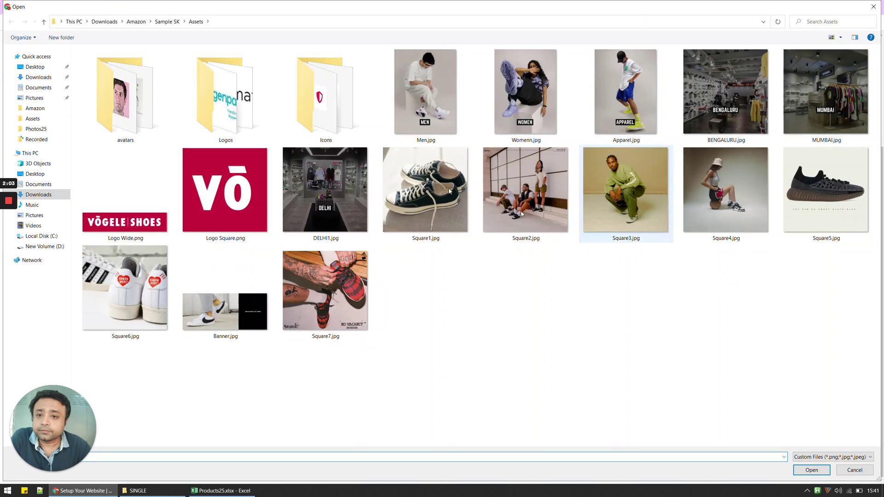
double_click(119, 201)
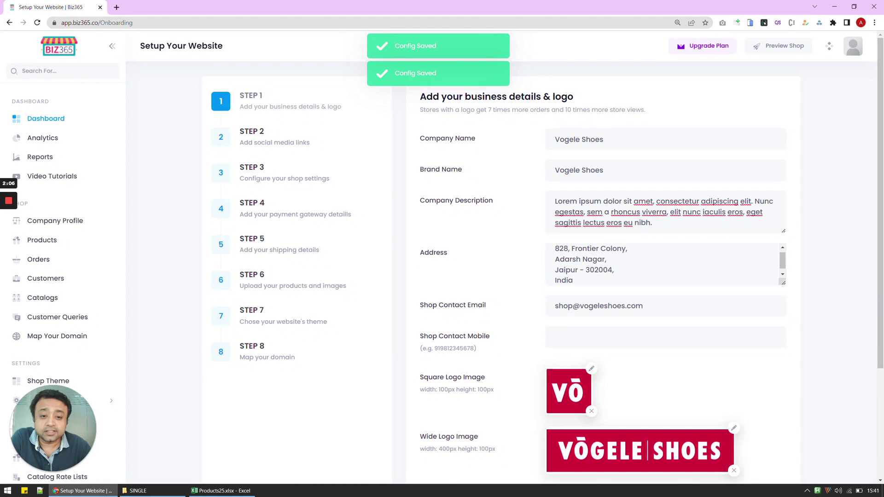
Step: Set the website theme colour to black
scroll(667, 322, down, 2)
scroll(668, 321, down, 1)
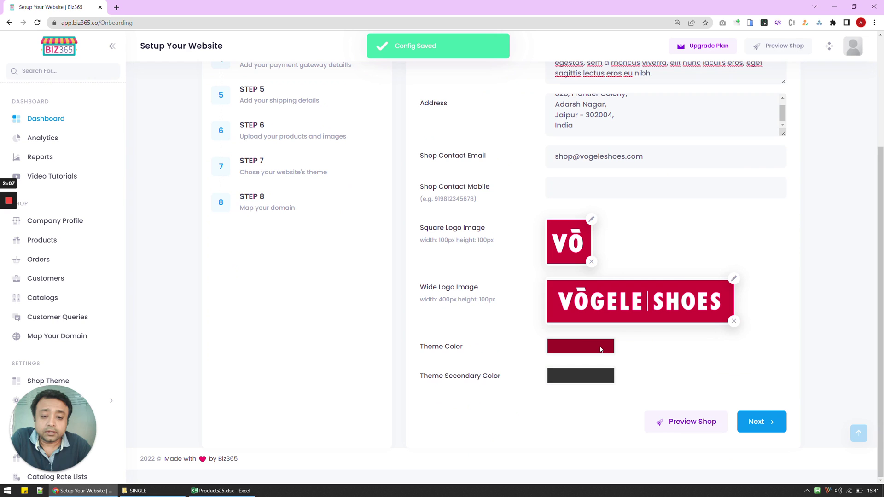
click(597, 347)
drag(566, 405, 516, 441)
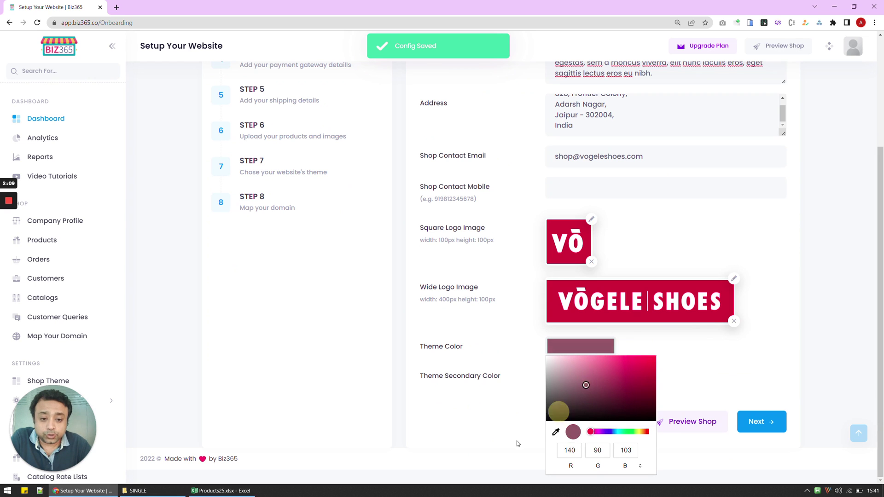
click(504, 417)
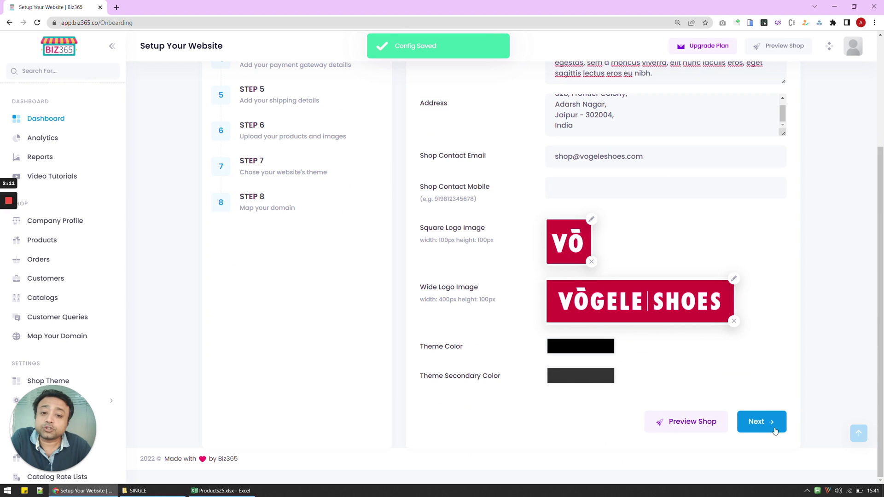
scroll(759, 377, down, 5)
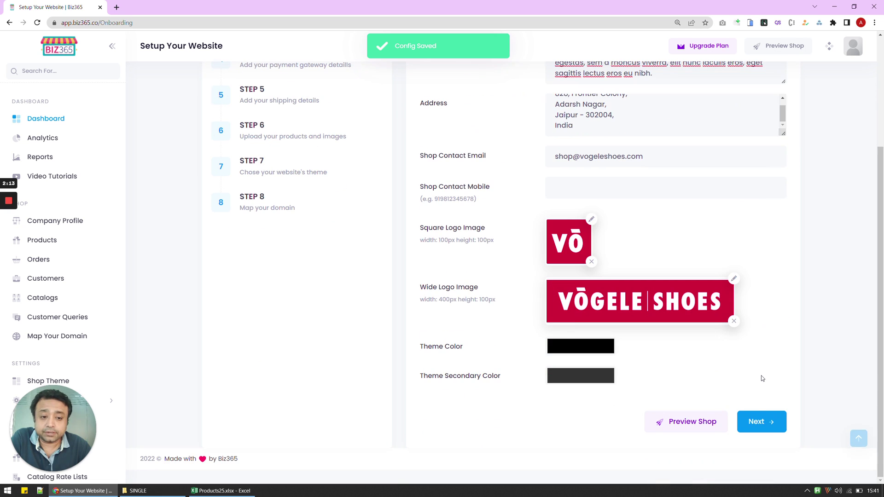
Step: Add the vogeleshoes Facebook, Instagram and Twitter page URLs in Step 2
click(759, 421)
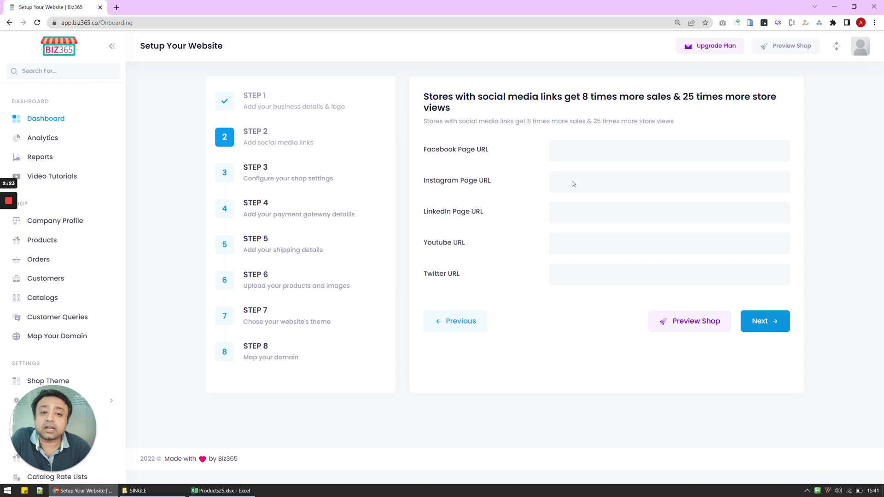
click(566, 147)
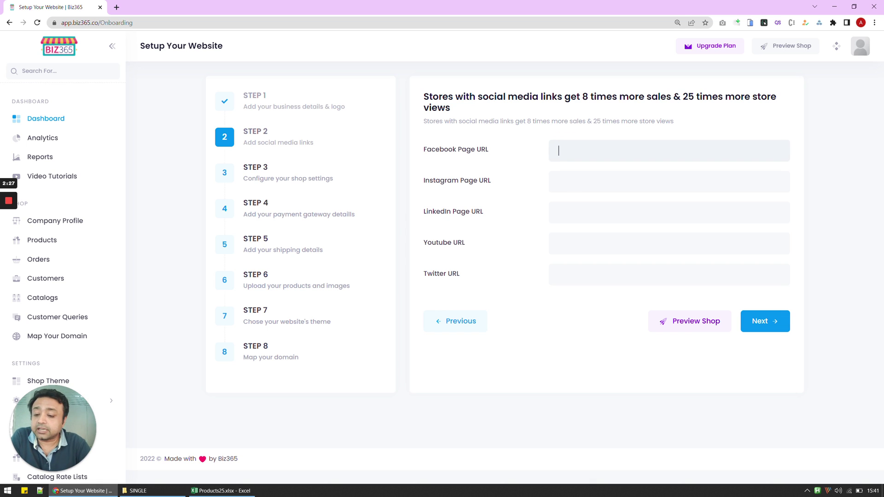
text(https://www.facebook.com/vogeleshoes)
key(Tab)
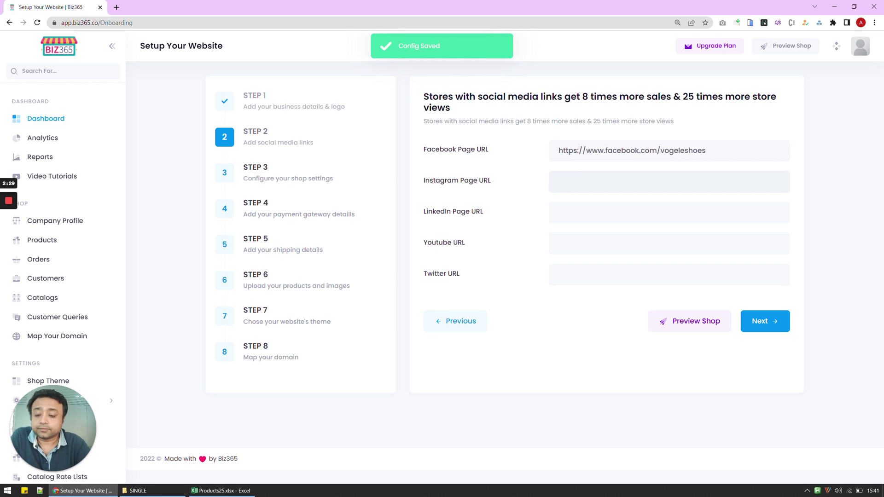
text(https://www.instagram.com/vogeleshoes)
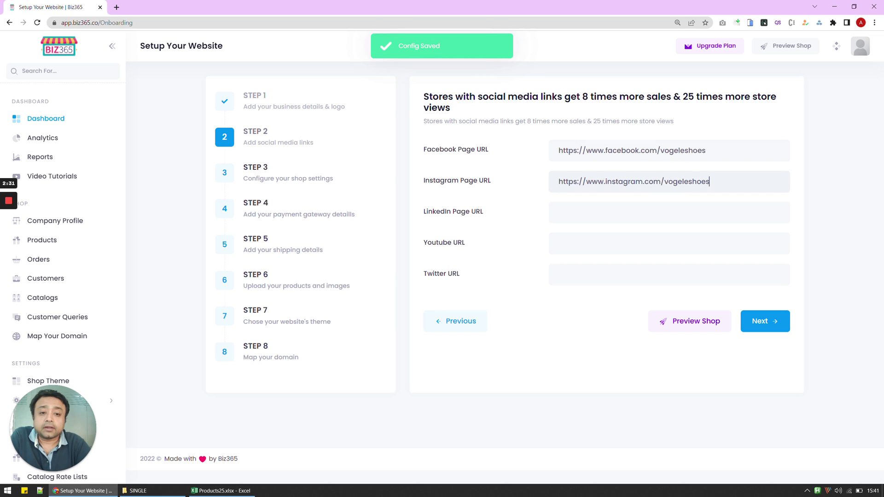
key(Tab)
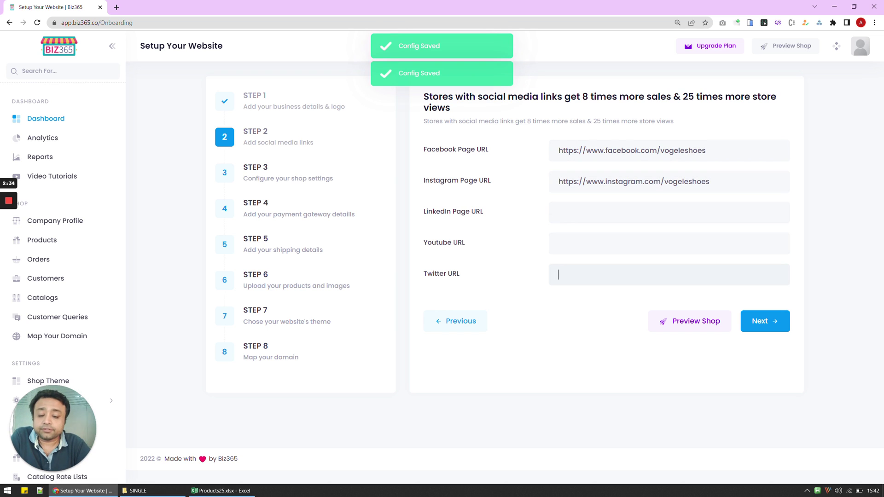
text(https://twitter.com/vogeleshoes)
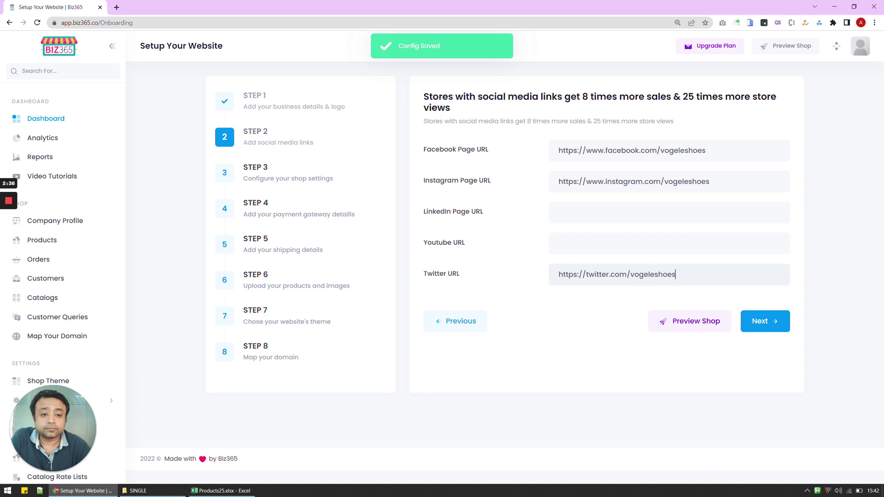
click(779, 330)
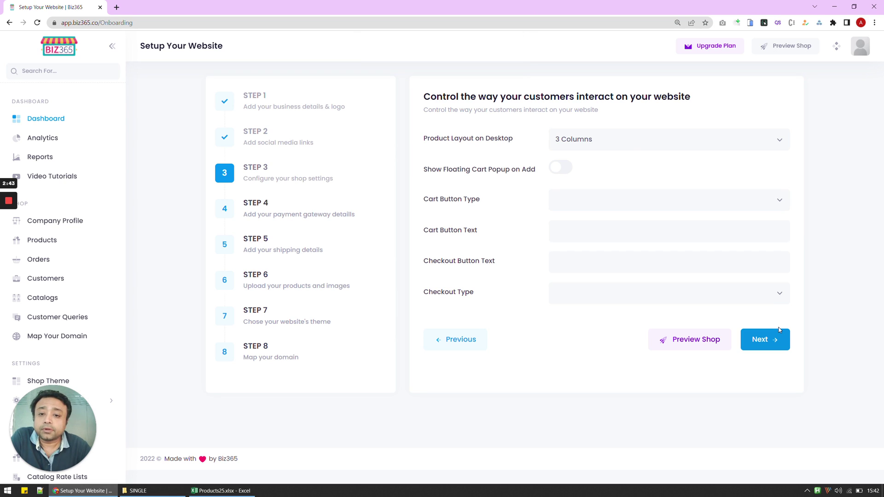
Step: Use a 4 Columns product layout, enable the floating cart popup, and offer Add to Cart and Buy Now
click(627, 148)
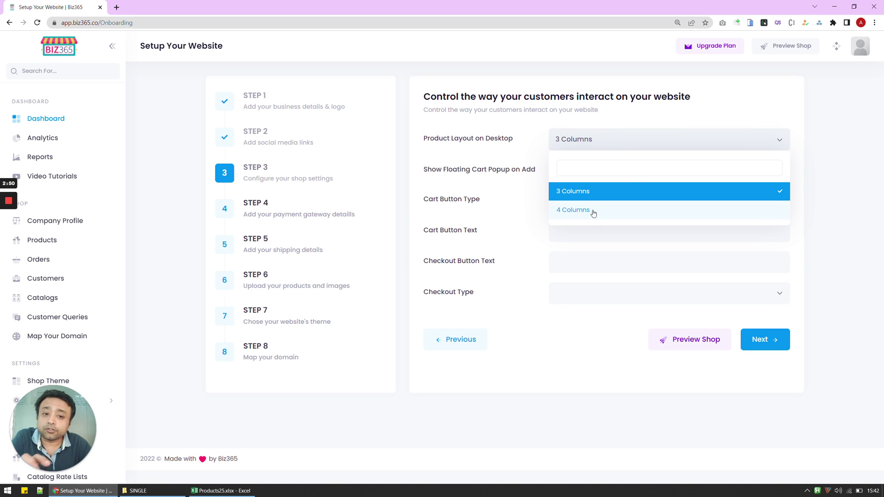
click(593, 213)
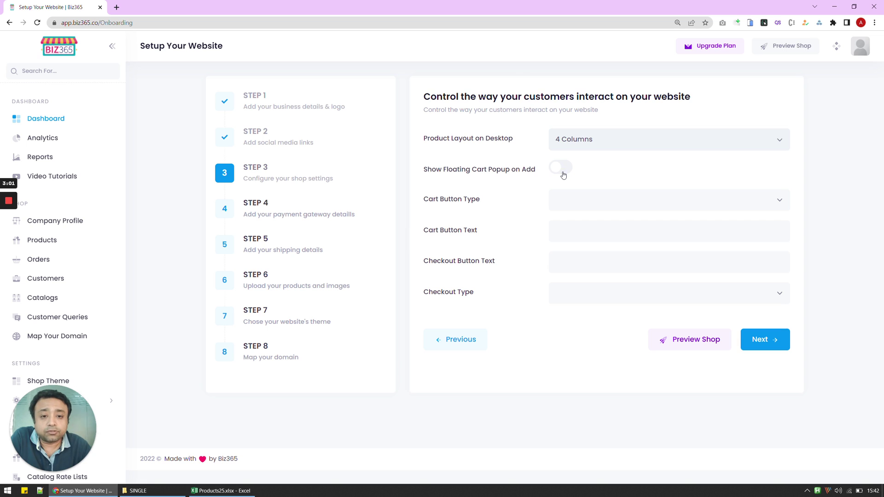
click(562, 169)
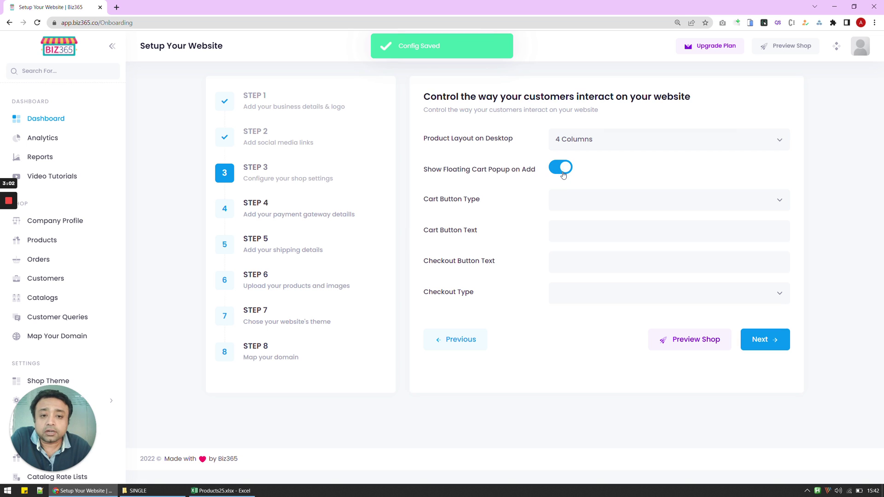
click(603, 200)
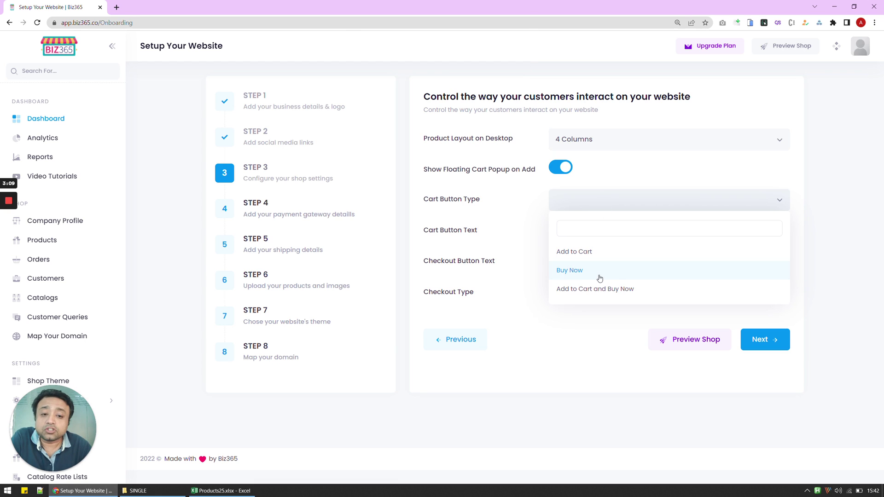
click(601, 289)
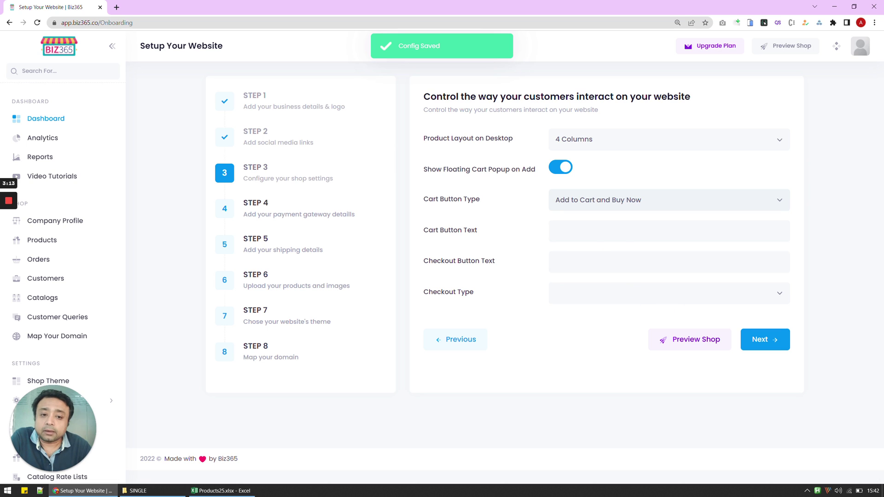
click(766, 341)
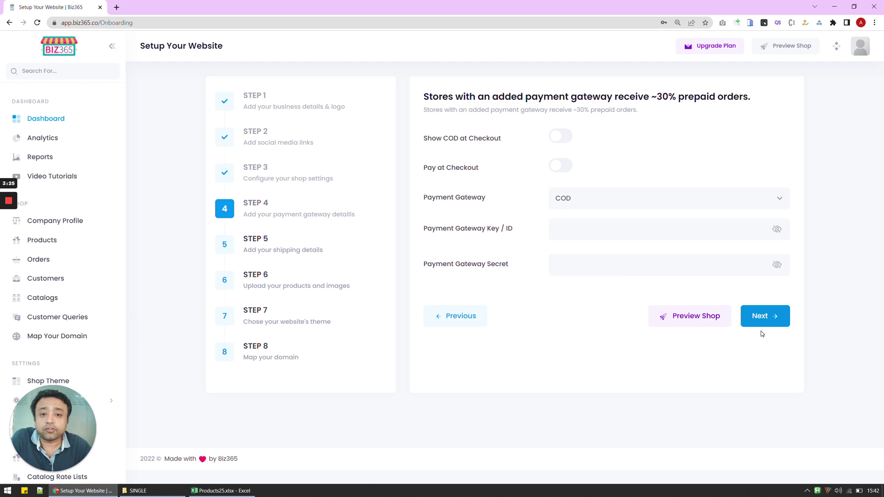
Step: Enable COD and Pay at Checkout, and select RazorPay as the payment gateway
click(561, 143)
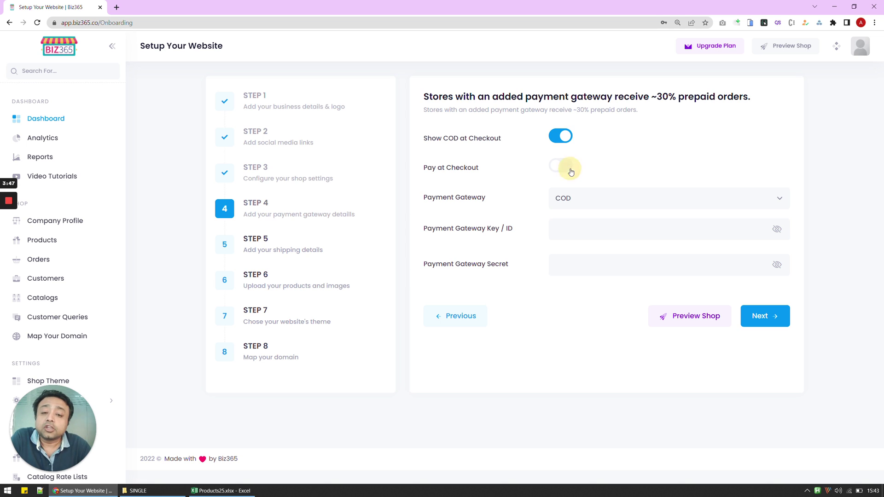
click(570, 170)
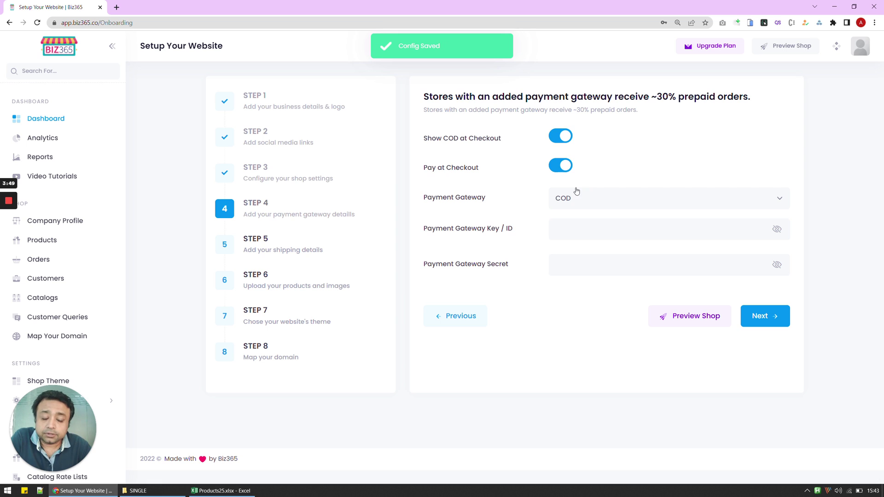
click(582, 205)
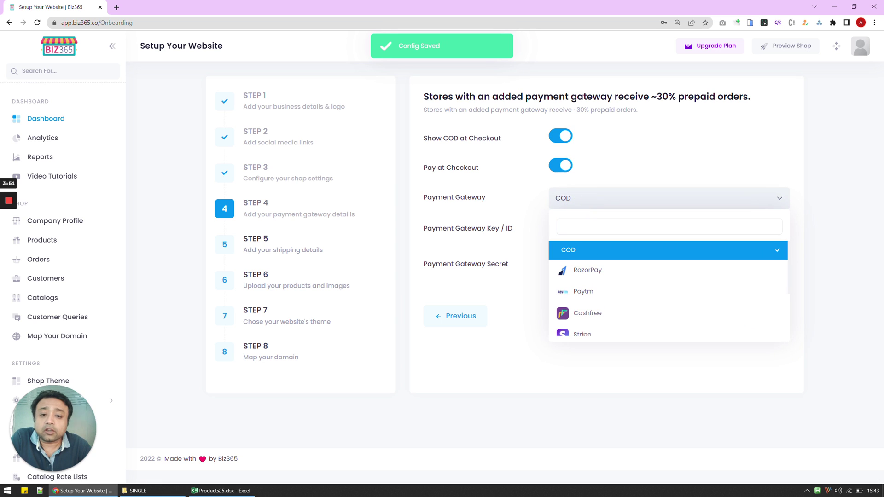
click(591, 273)
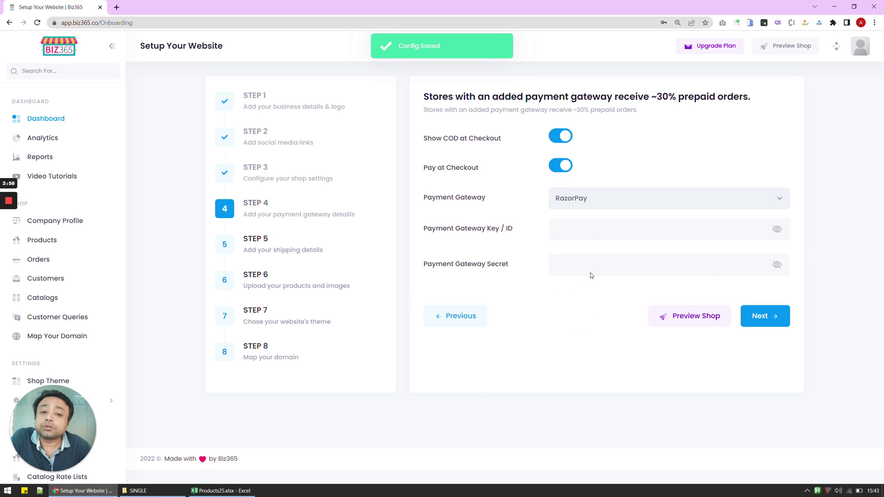
click(560, 228)
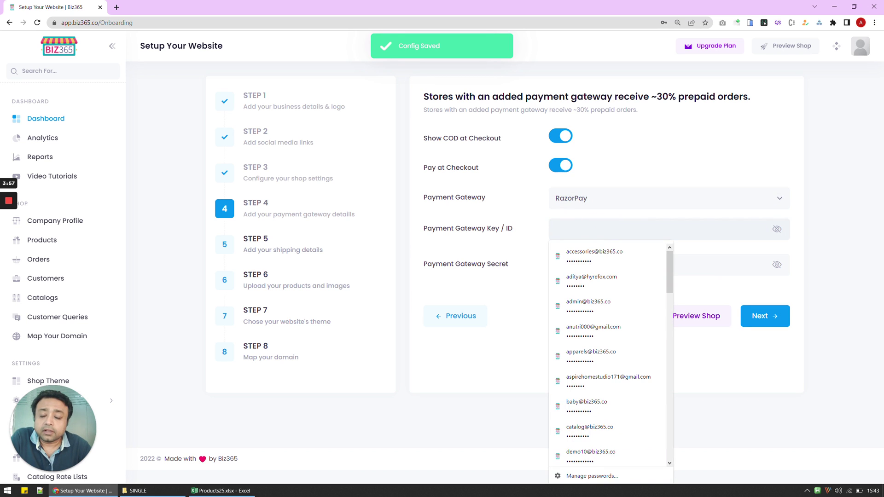
click(617, 185)
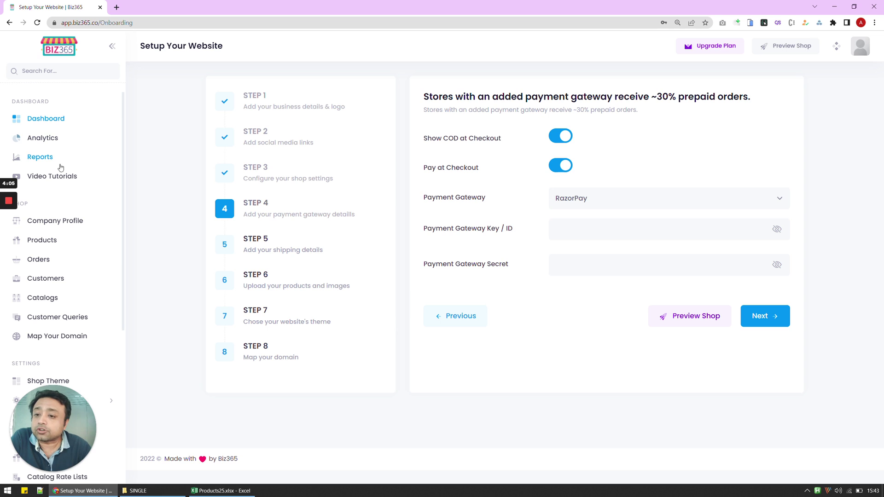
Step: Open Video Tutorials in a new tab and search it for 'razor'
right_click(78, 179)
click(84, 186)
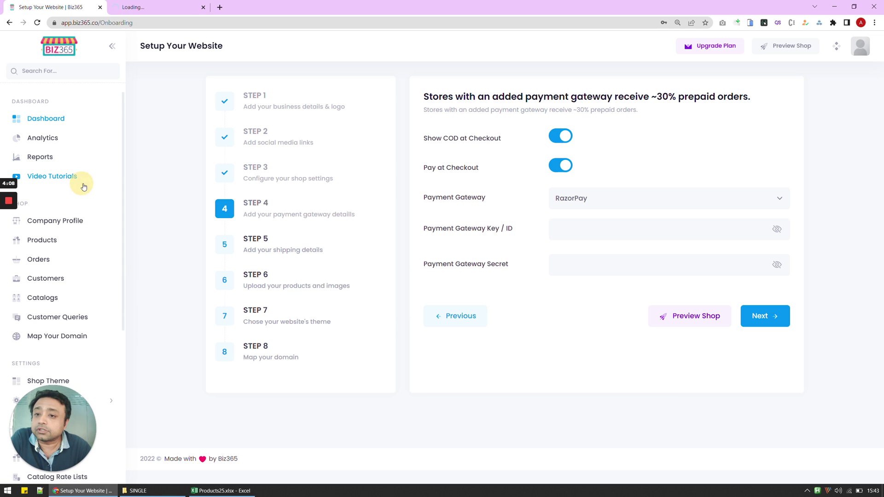
click(137, 9)
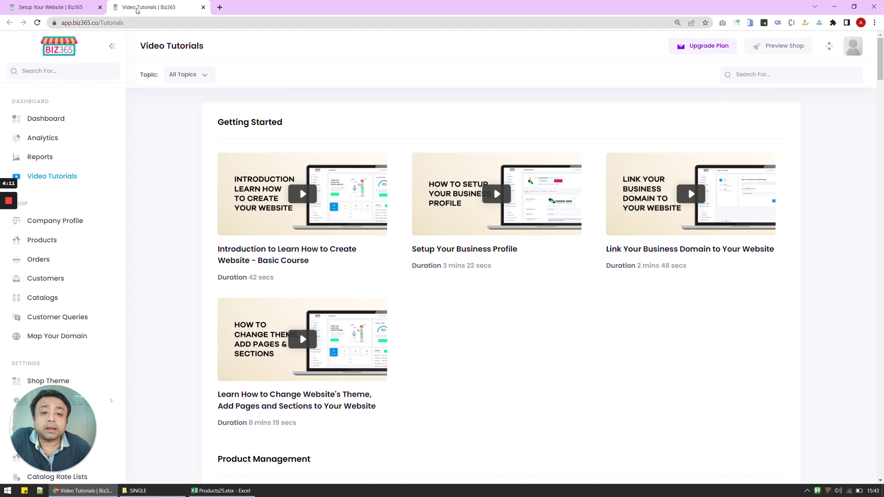
click(750, 74)
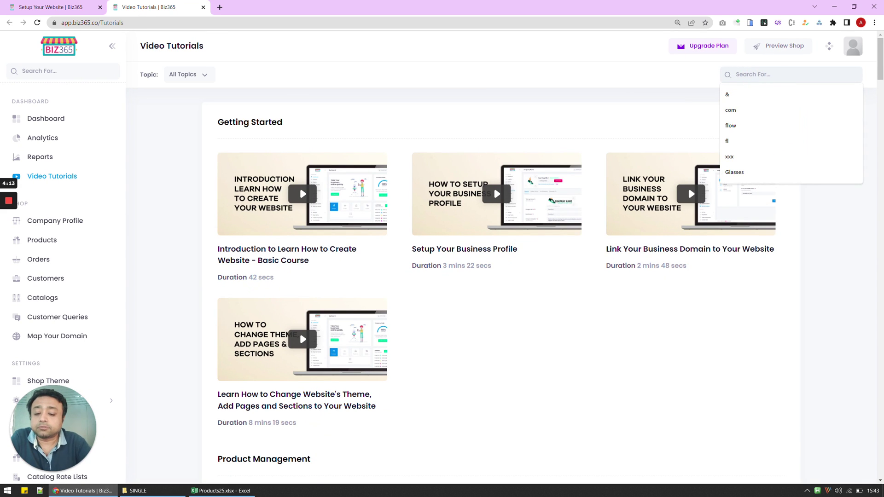
text(razor)
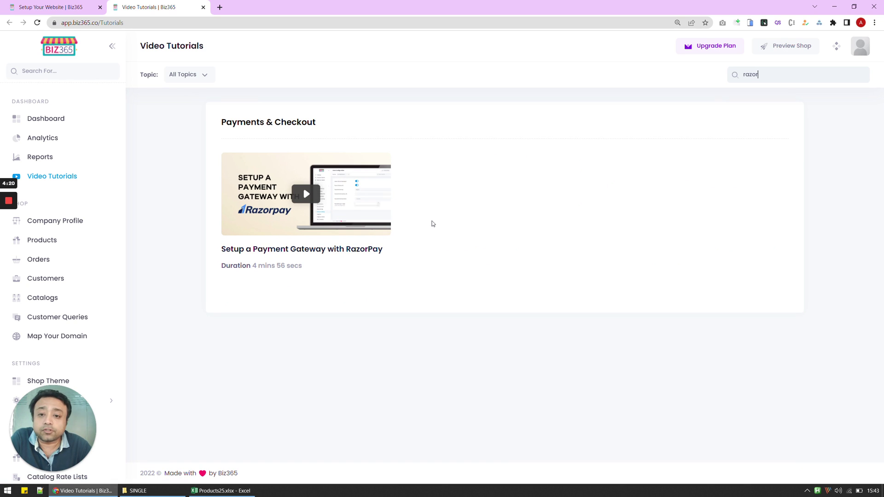
Step: Search the tutorials for 'paypal' and then 'stripe', and return to the setup wizard
double_click(792, 74)
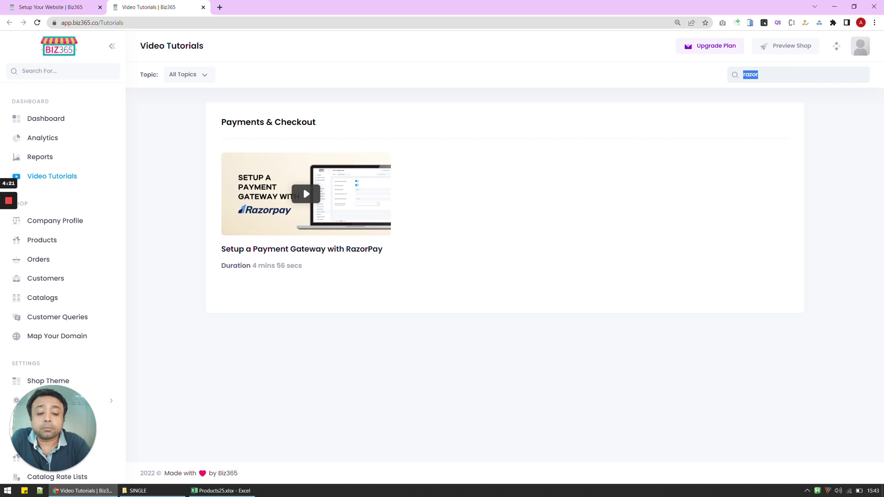
text(paypal)
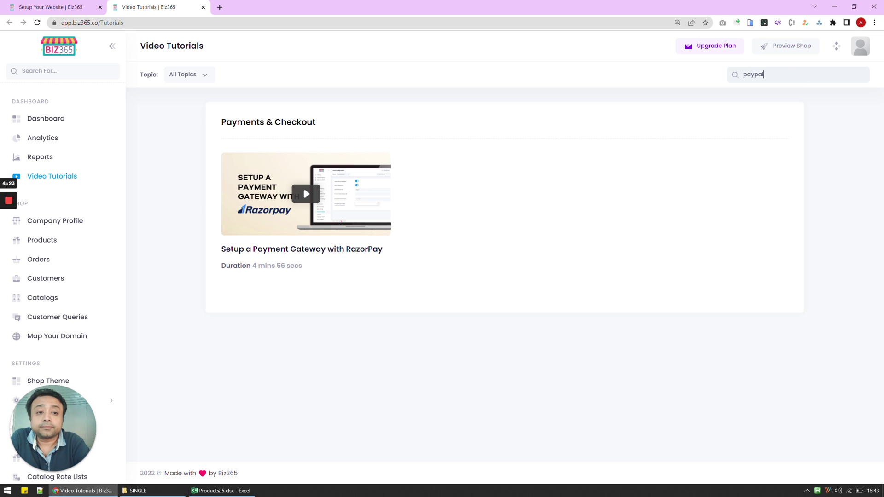
double_click(791, 74)
text(stripe)
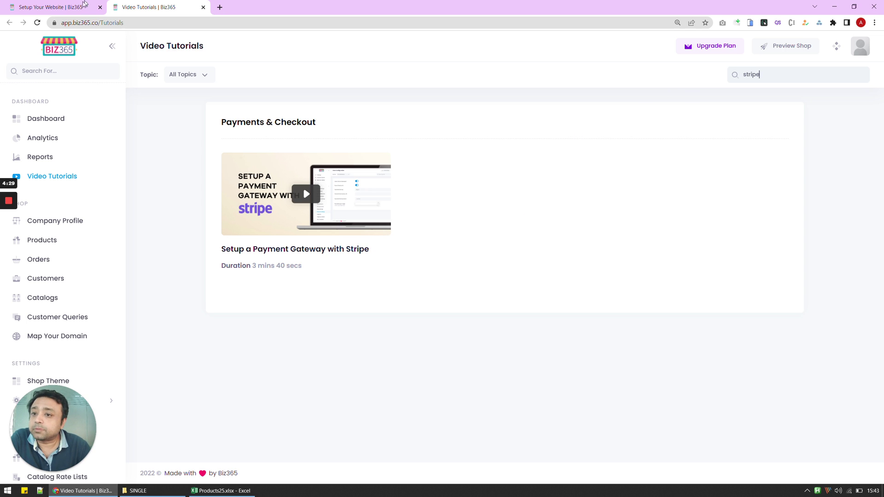
click(82, 6)
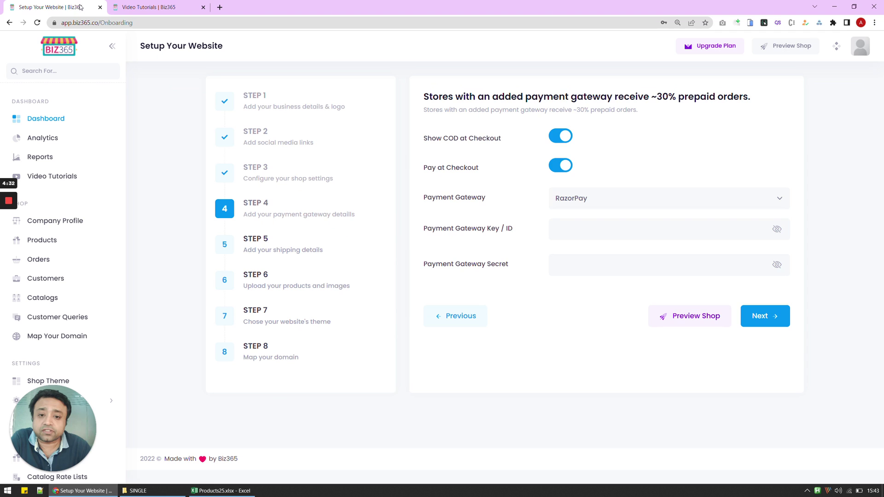
Step: Paste the RazorPay test key ID and type the gateway secret into Step 4's fields
click(777, 228)
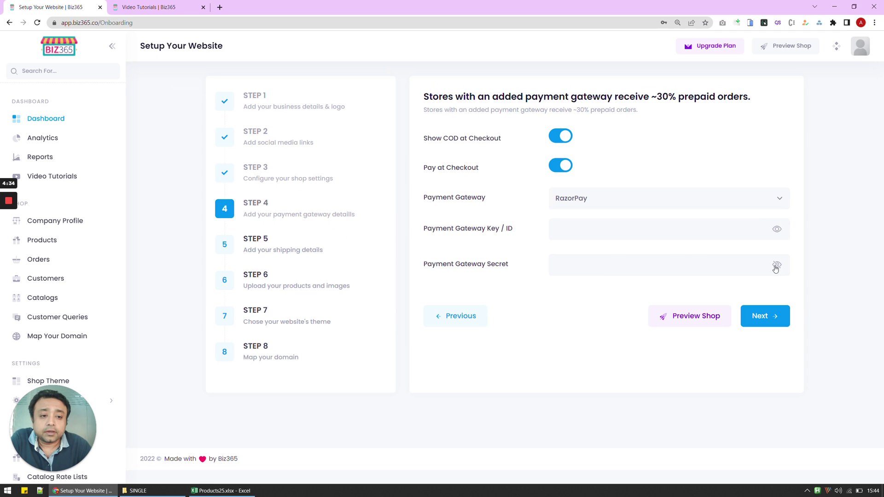
click(777, 265)
click(657, 228)
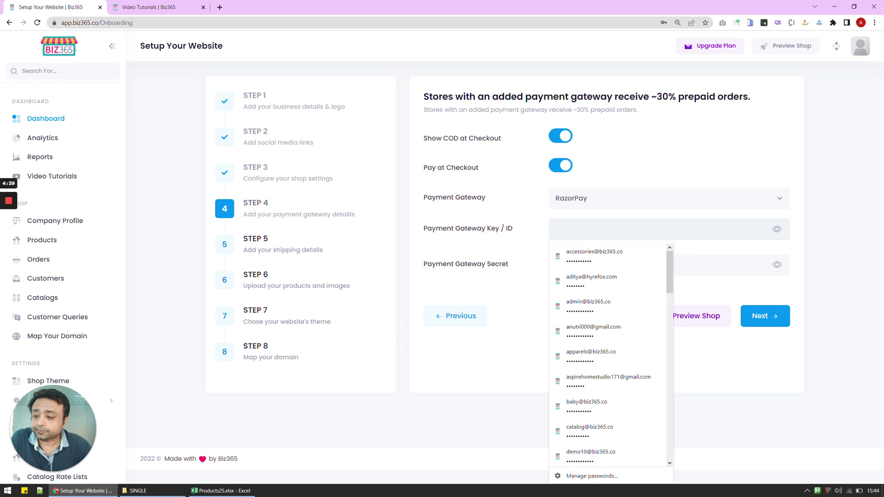
key(ctrl+v)
click(558, 265)
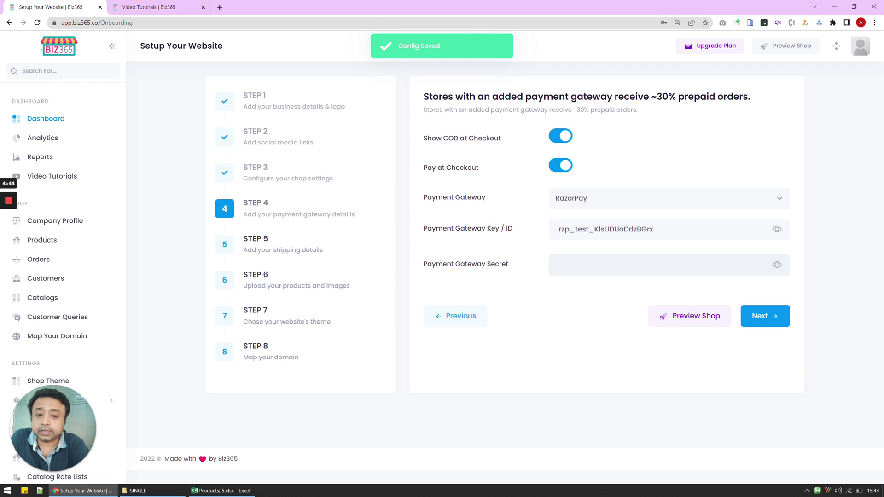
click(584, 307)
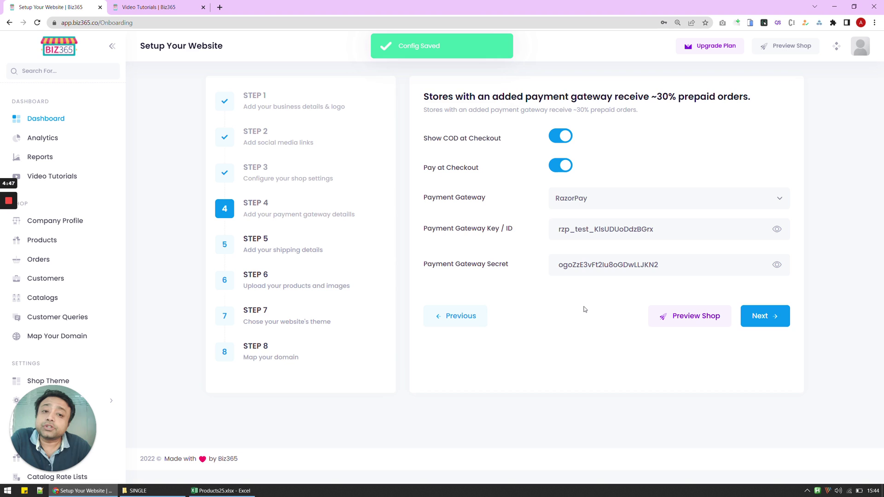
Step: Set a 250 standard shipping rate and free shipping above 12000 in Step 5
click(775, 320)
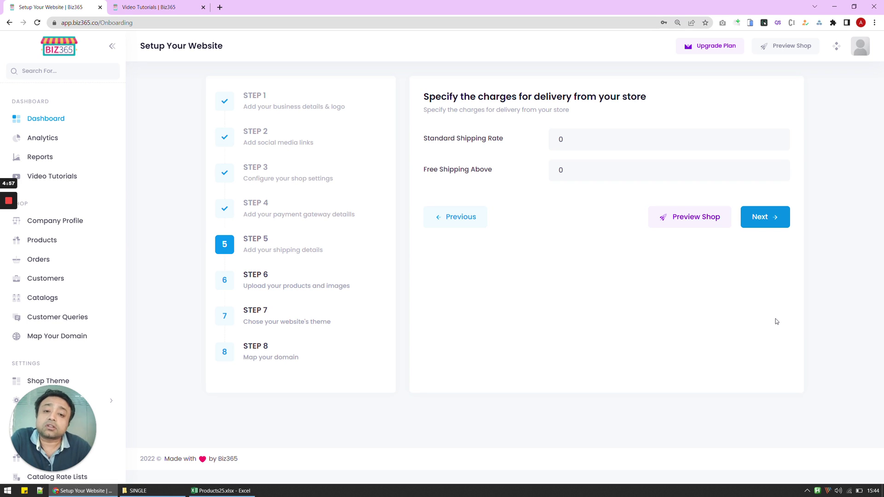
double_click(594, 144)
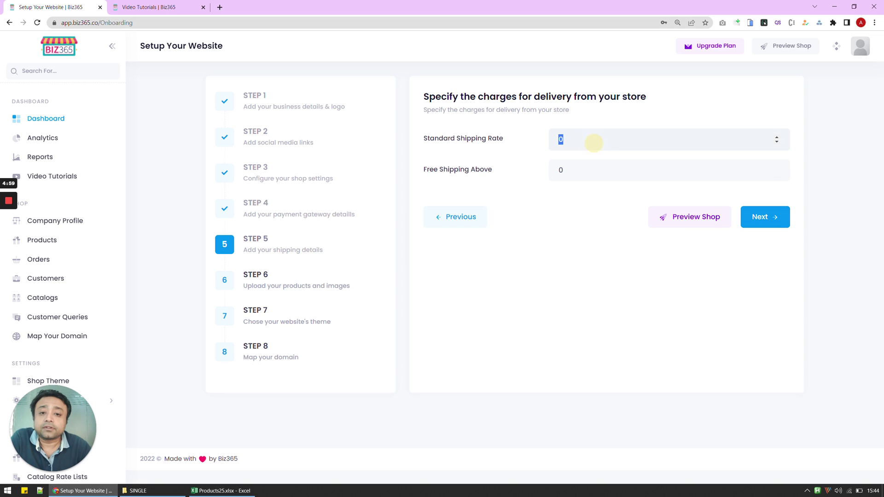
text(250)
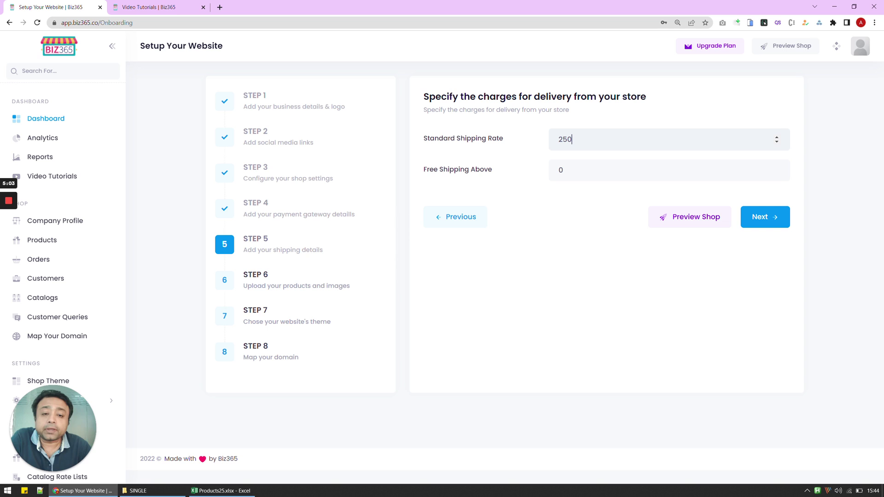
double_click(581, 170)
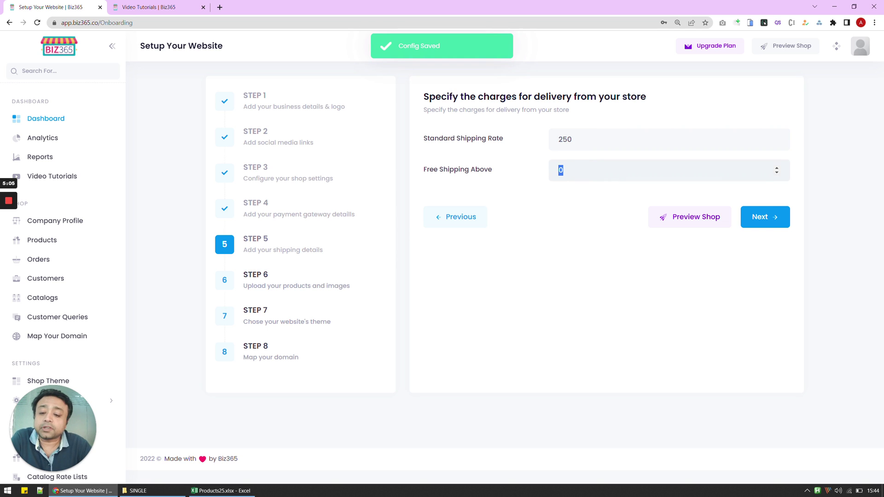
text(12000)
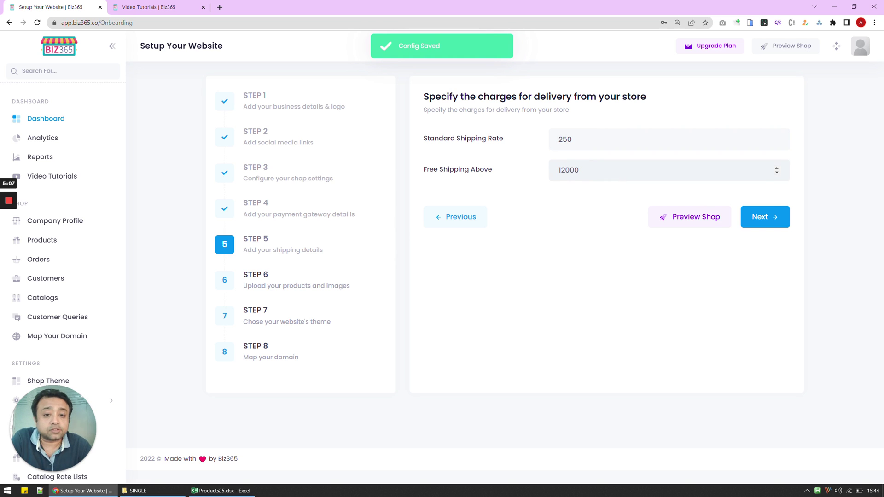
click(524, 240)
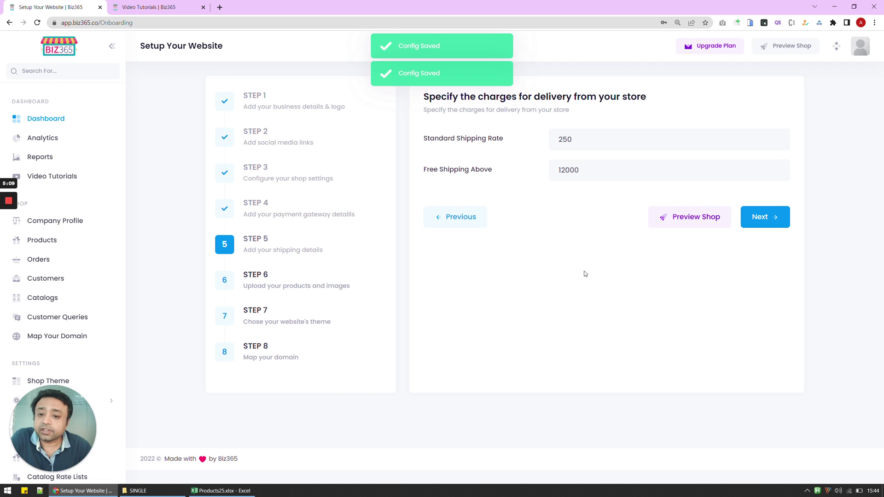
click(764, 225)
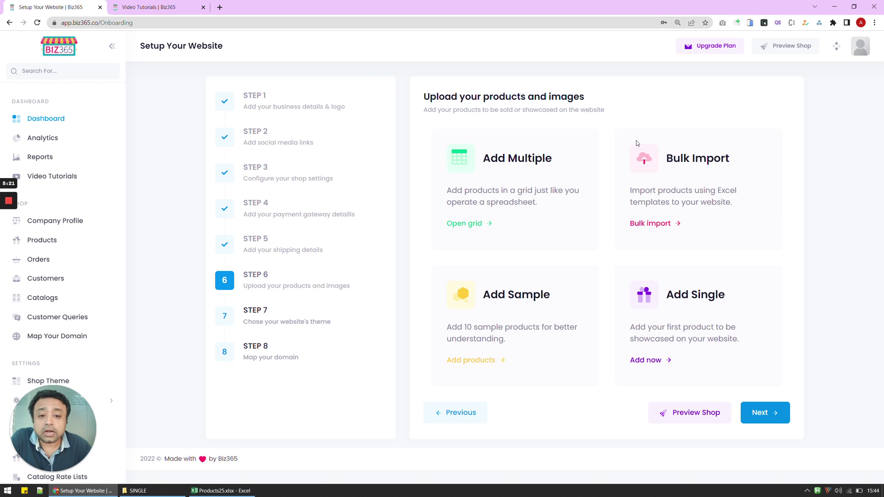
Step: Choose Bulk import and download the Products Excel sheet with existing products
click(648, 224)
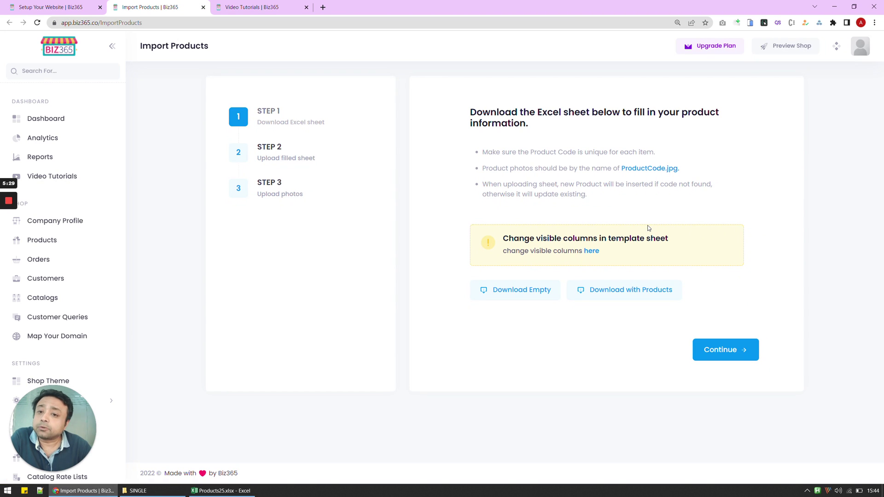
click(619, 295)
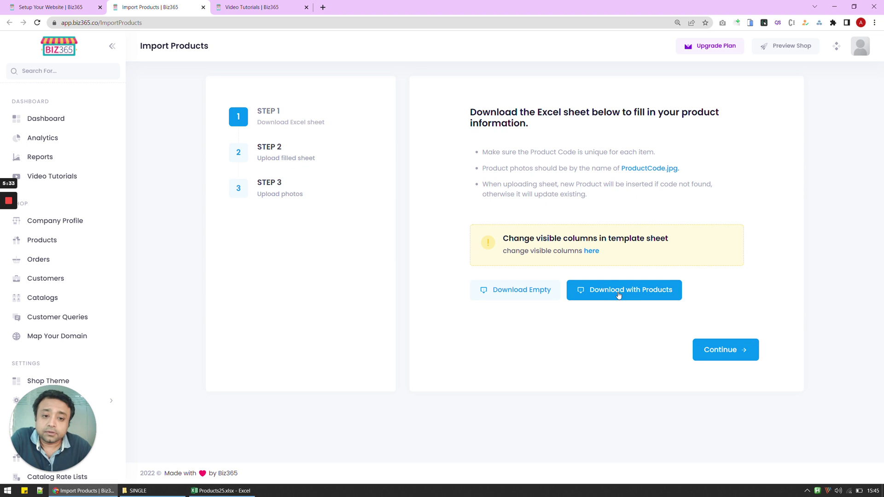
click(619, 295)
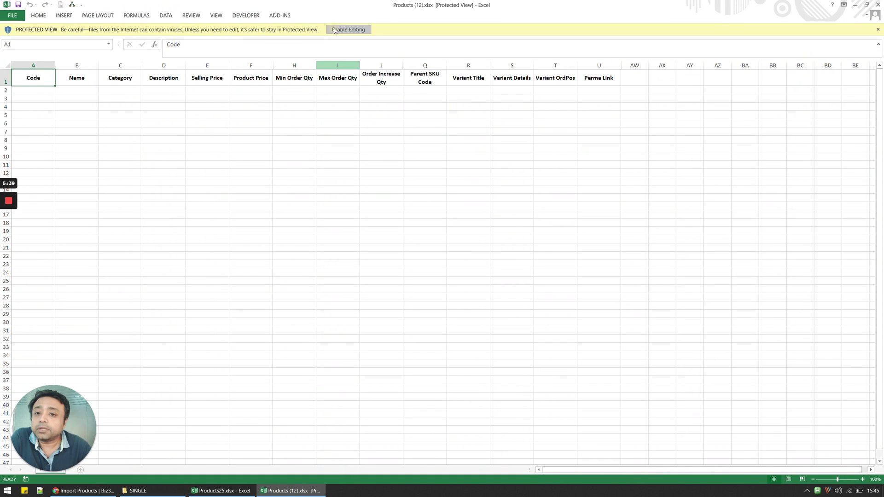
Step: Enable editing in the downloaded Products (12).xlsx template and check its empty rows under the headers
click(348, 29)
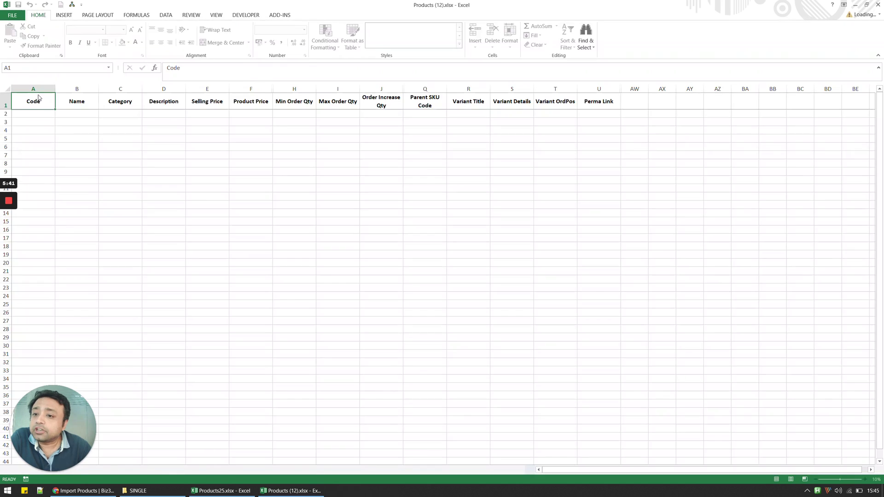
mouse_move(33, 114)
mouse_down()
mouse_move(327, 261)
mouse_move(359, 313)
mouse_up()
click(695, 254)
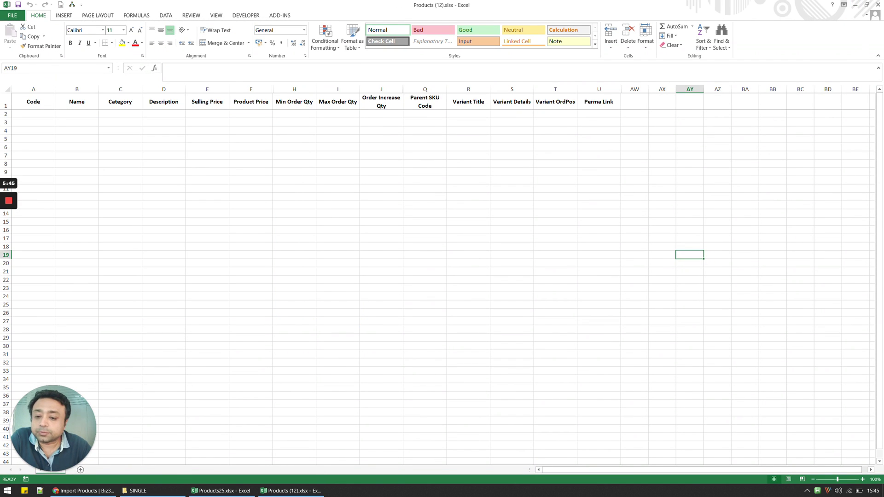
Step: Review product names, categories, descriptions and prices in Products25.xlsx, then minimize it
click(224, 491)
click(213, 272)
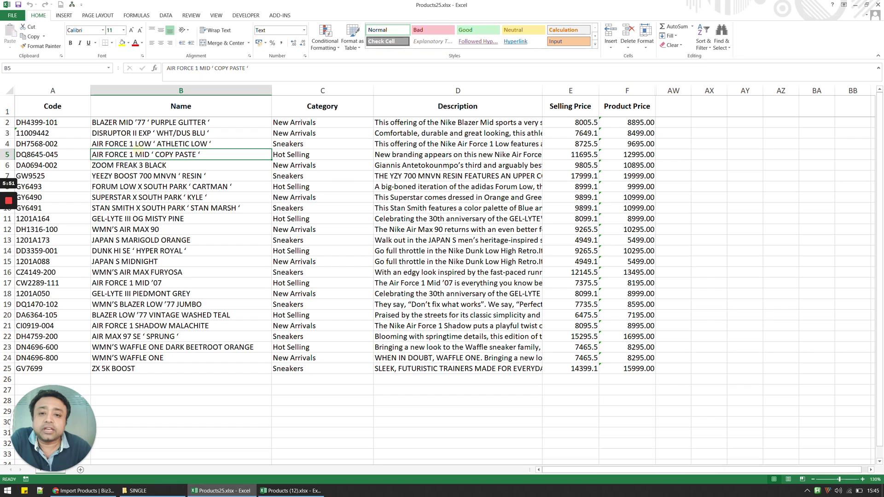
click(301, 186)
click(395, 197)
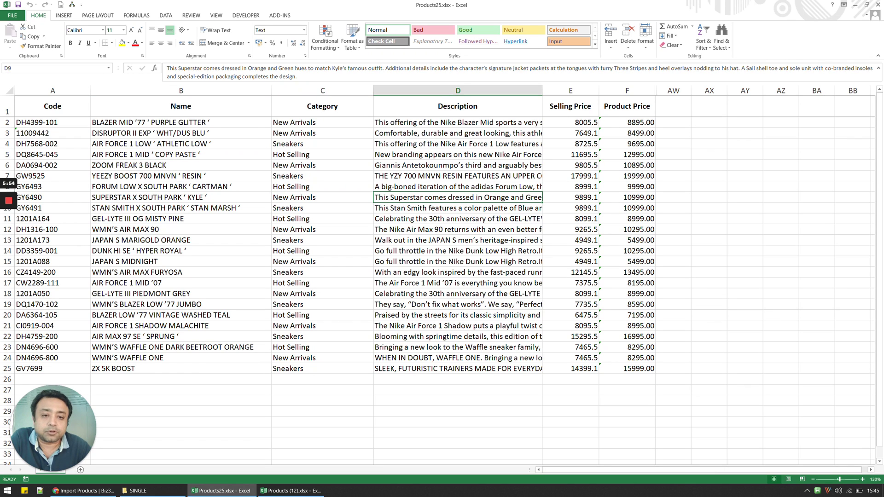
click(628, 218)
click(855, 4)
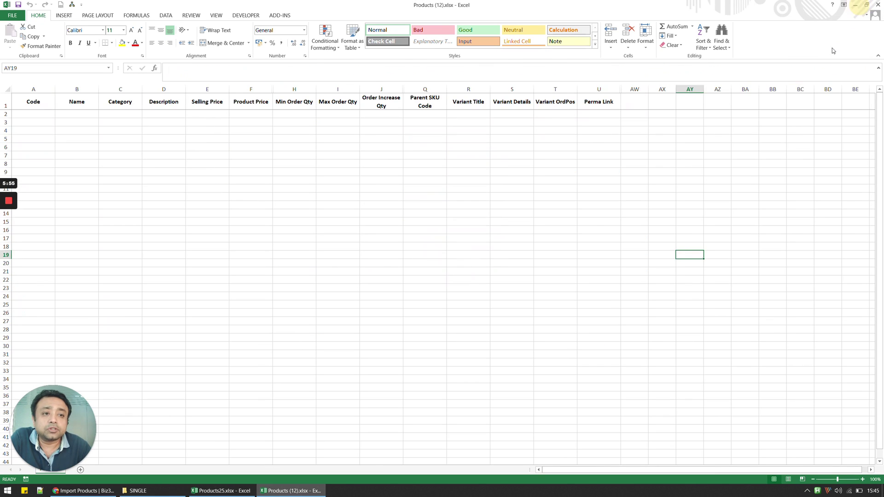
Step: Close the empty template and upload Products25.xlsx from Sample SK, importing all 24 rows
click(878, 4)
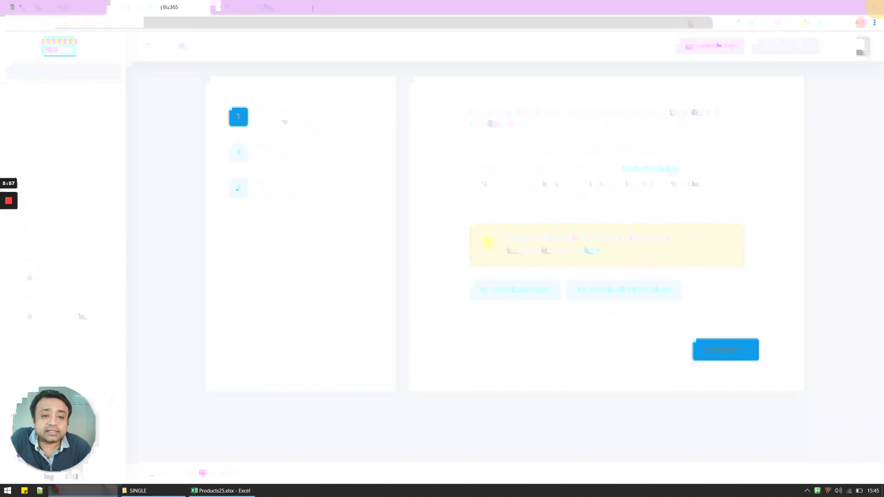
click(726, 356)
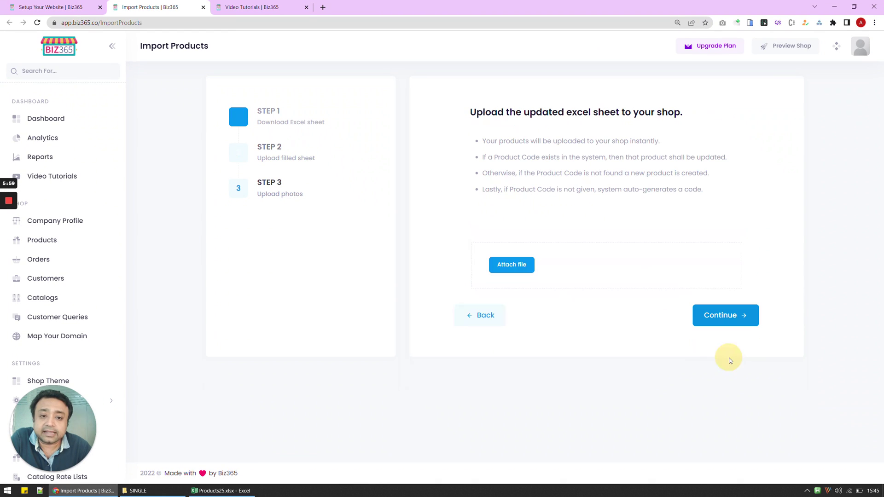
click(513, 265)
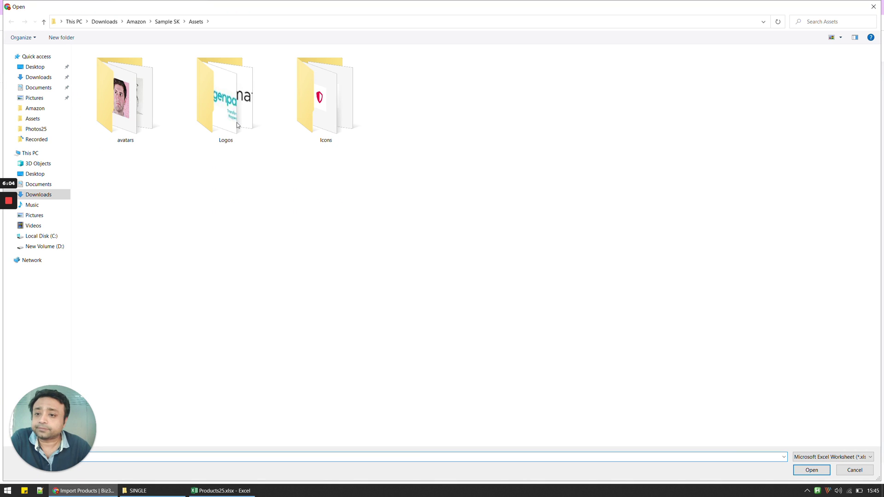
click(165, 20)
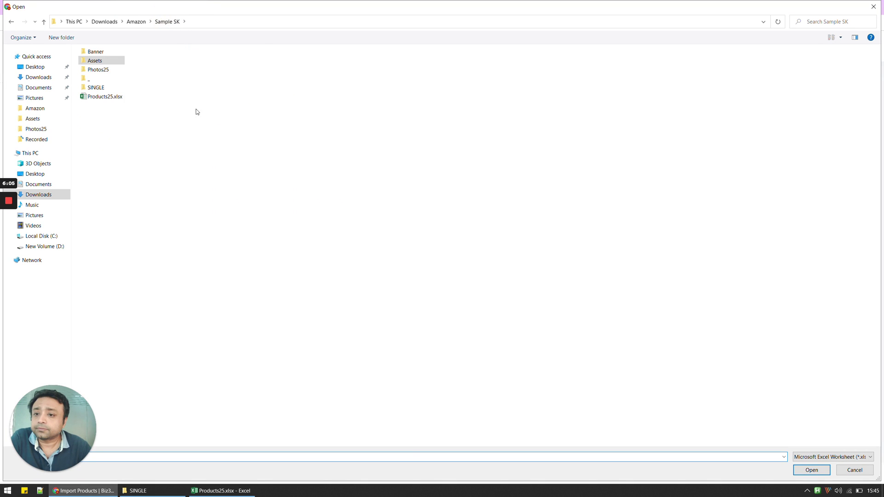
click(114, 98)
click(814, 474)
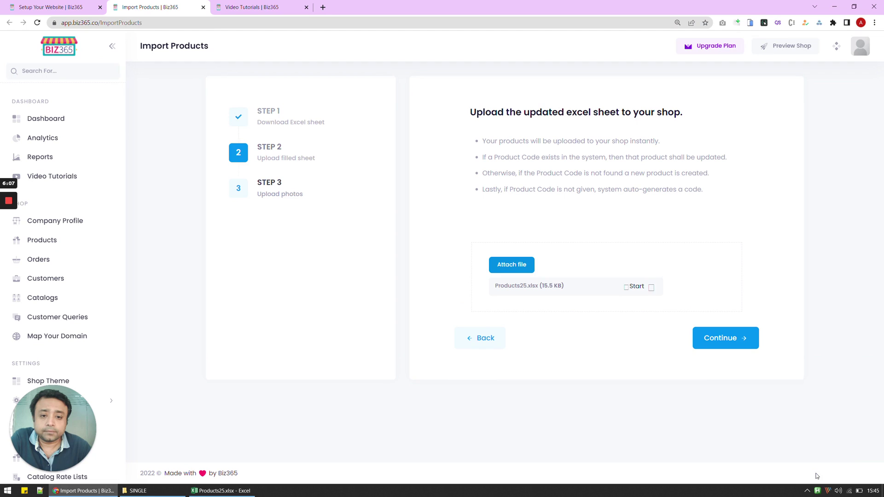
click(628, 292)
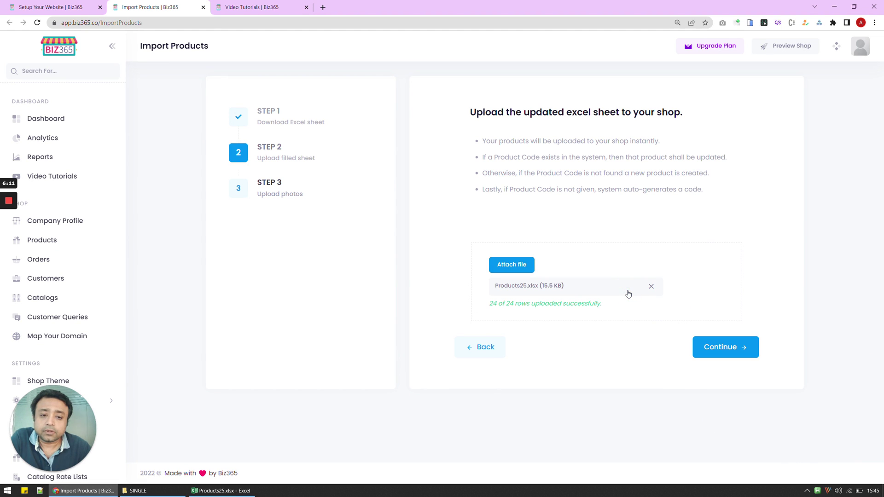
Step: Upload all photos in the Photos25 folder as product images
click(727, 347)
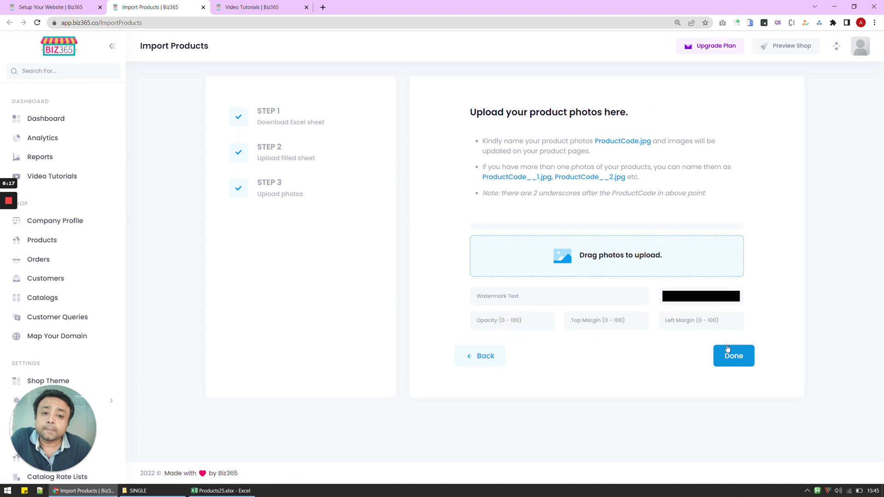
click(602, 256)
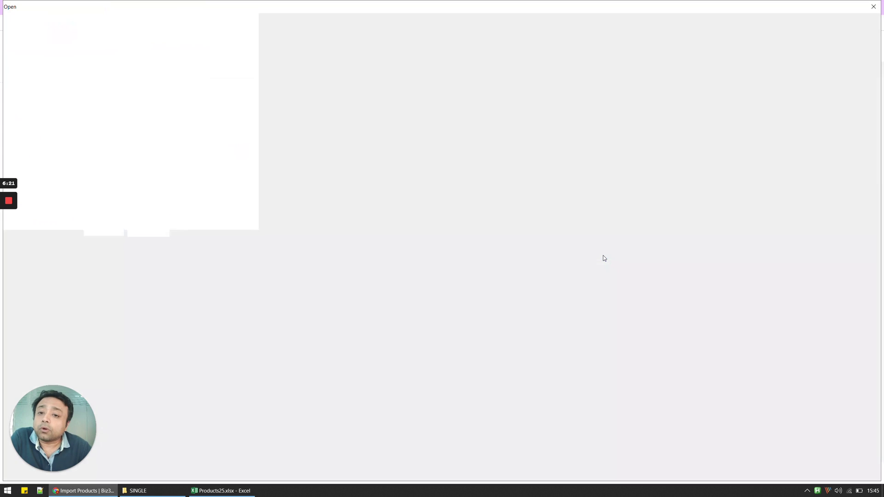
double_click(94, 70)
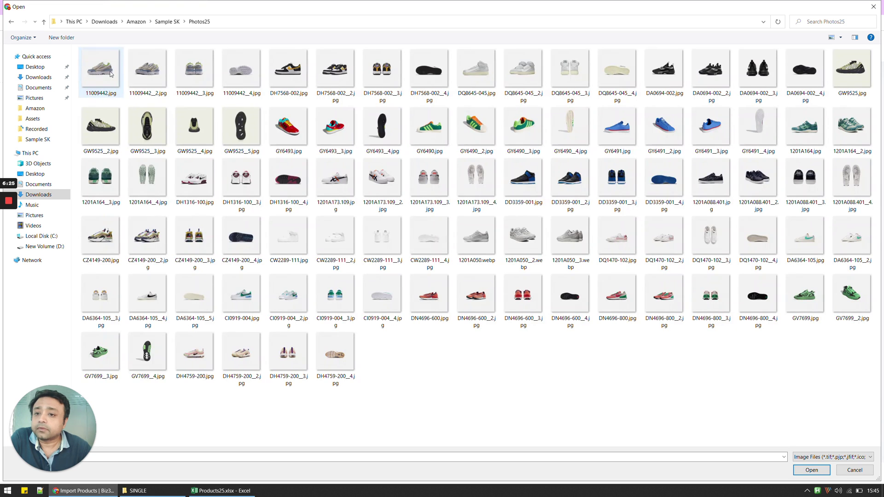
click(111, 71)
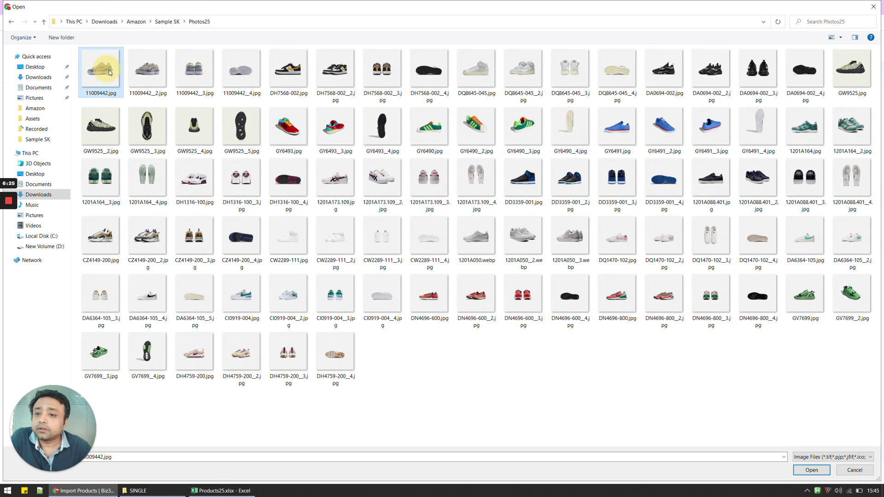
shift+click(350, 365)
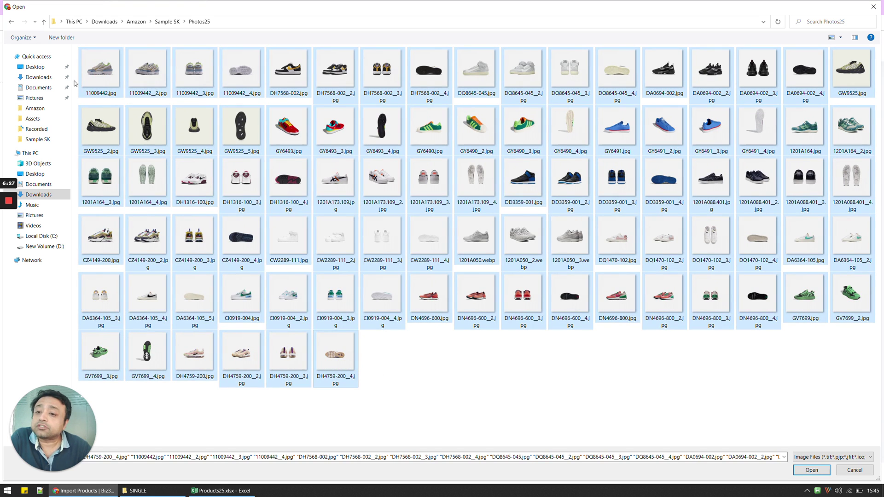
click(812, 471)
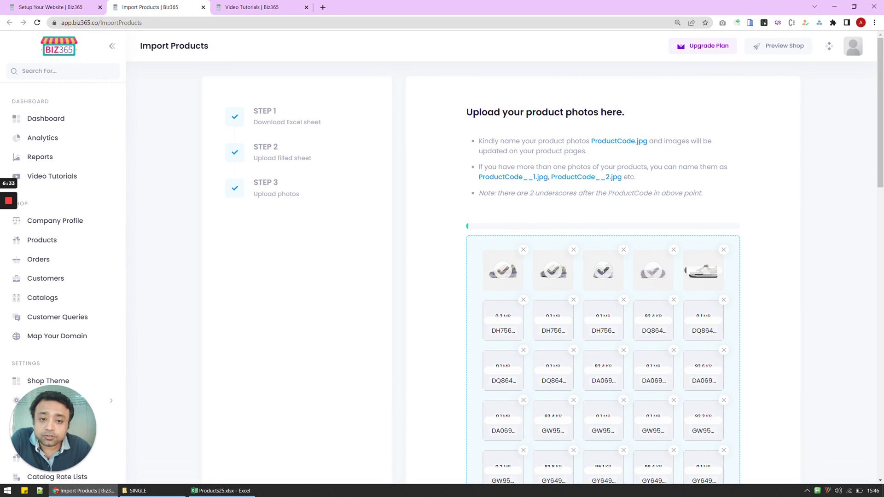
Step: Read the photo naming instructions and scroll the page while the photo upload completes
drag(465, 134, 644, 216)
click(694, 219)
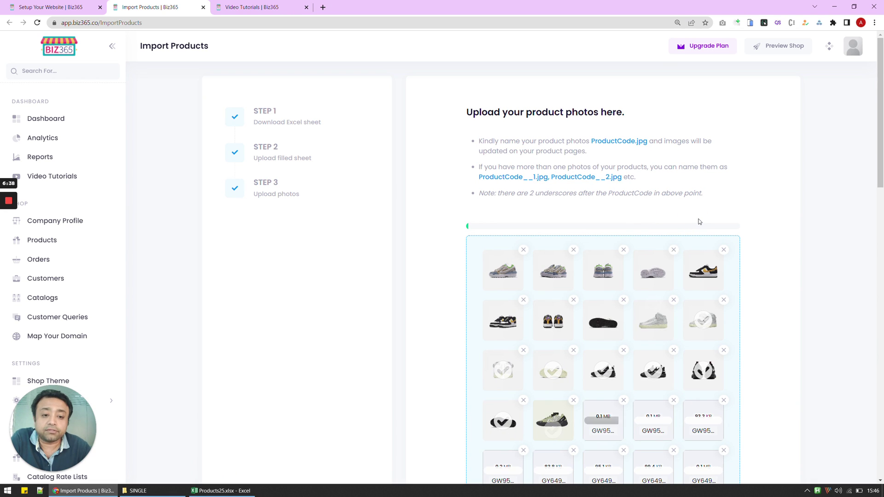
scroll(698, 222, down, 2)
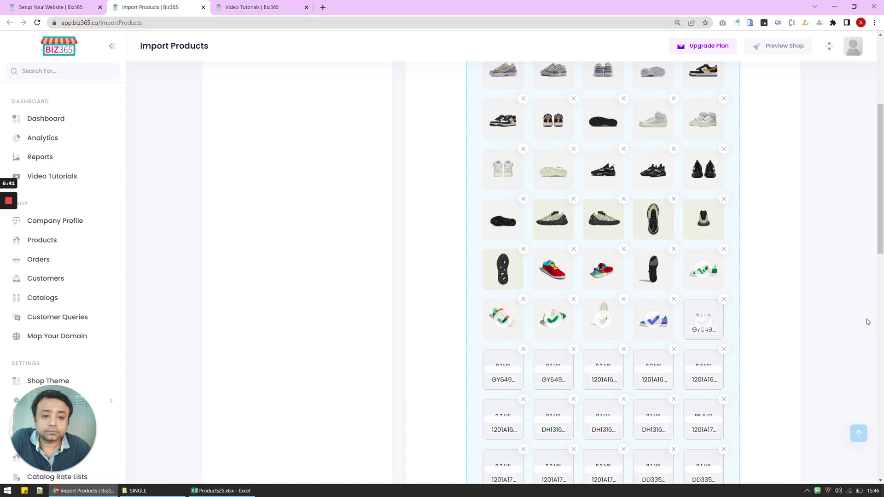
scroll(861, 323, down, 4)
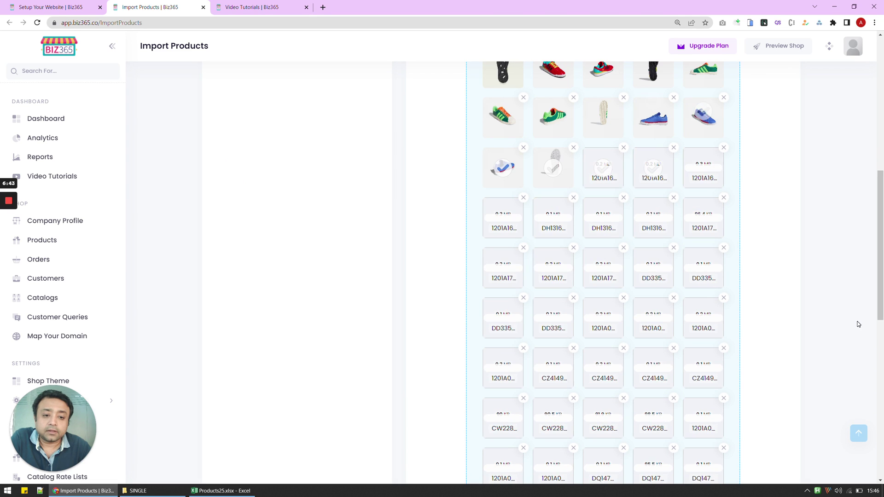
scroll(858, 323, down, 4)
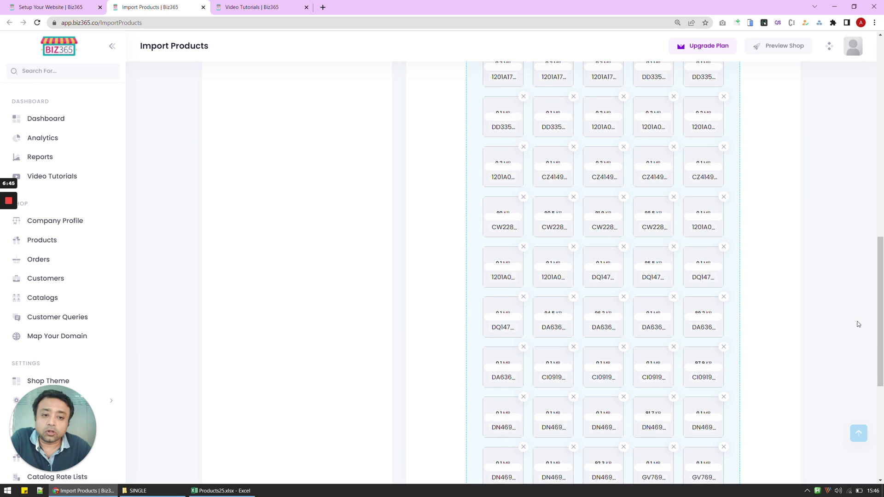
scroll(858, 323, down, 3)
scroll(858, 324, up, 9)
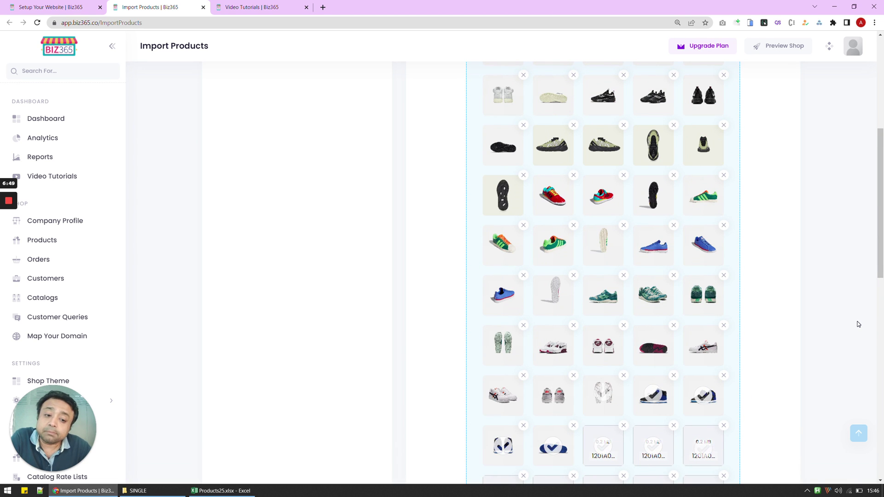
scroll(858, 323, down, 6)
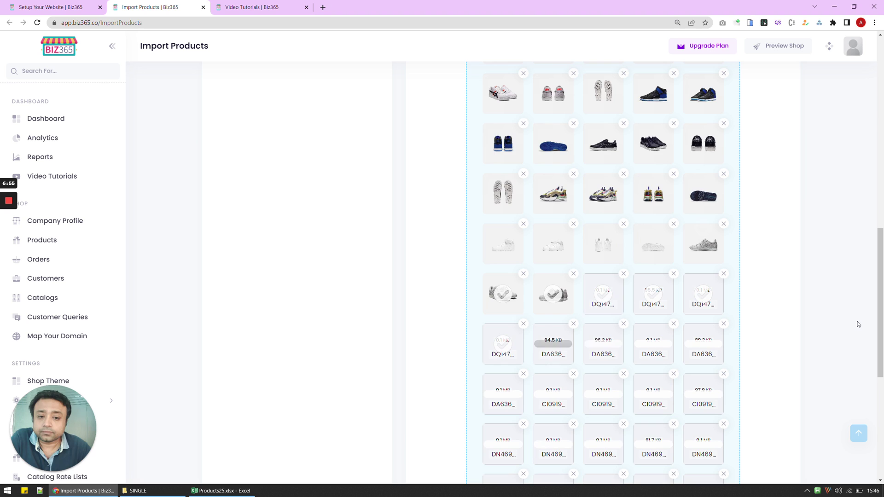
scroll(858, 324, down, 4)
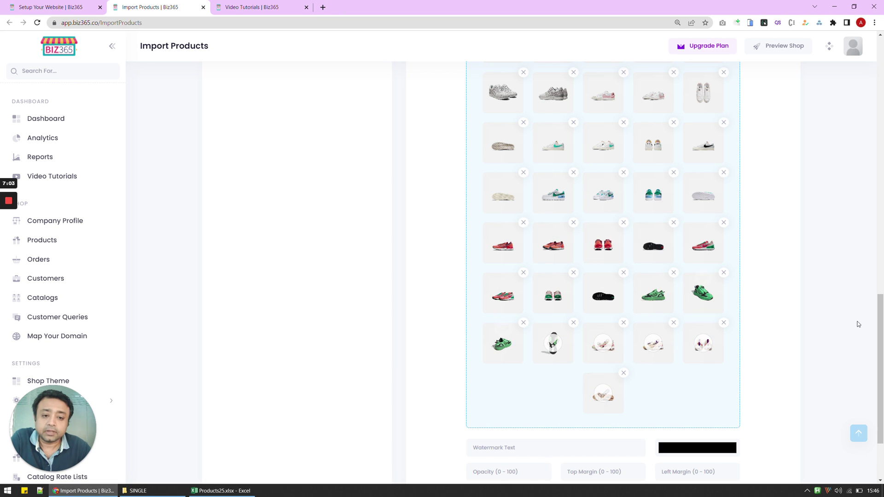
scroll(859, 324, up, 10)
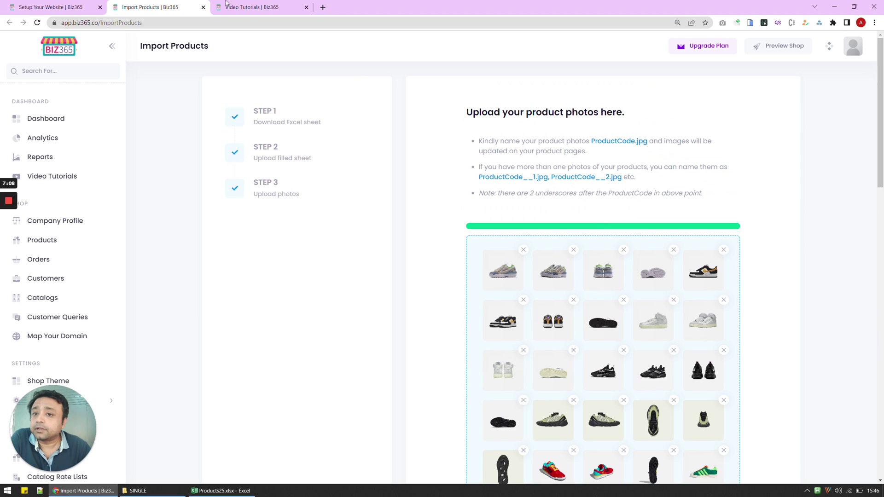
Step: Return to the wizard, reach the theme step and generate six themes until a banner-led design appears
click(203, 8)
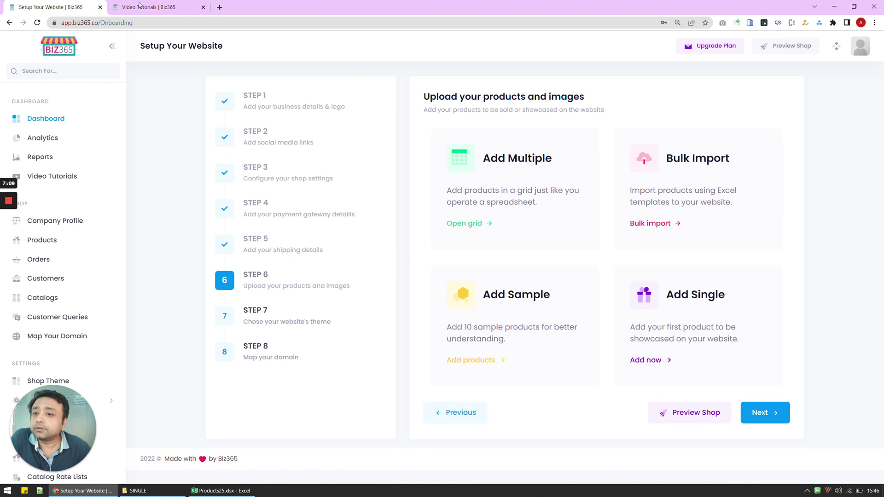
click(757, 412)
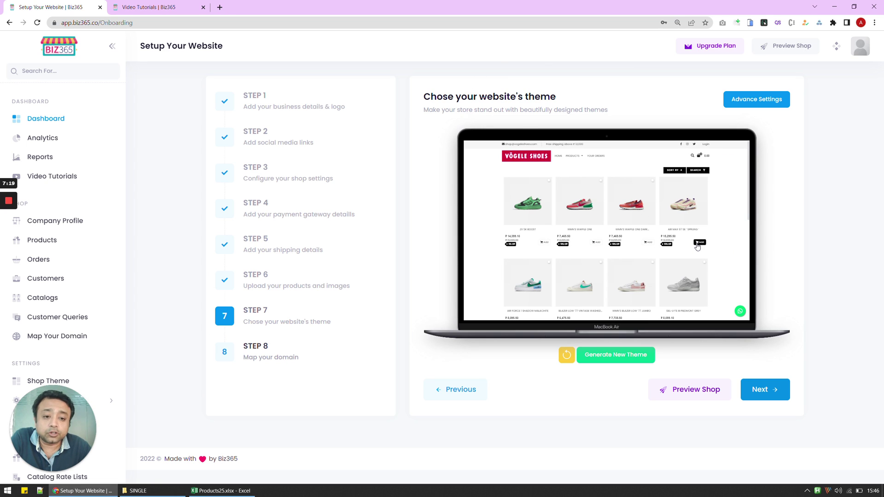
click(620, 356)
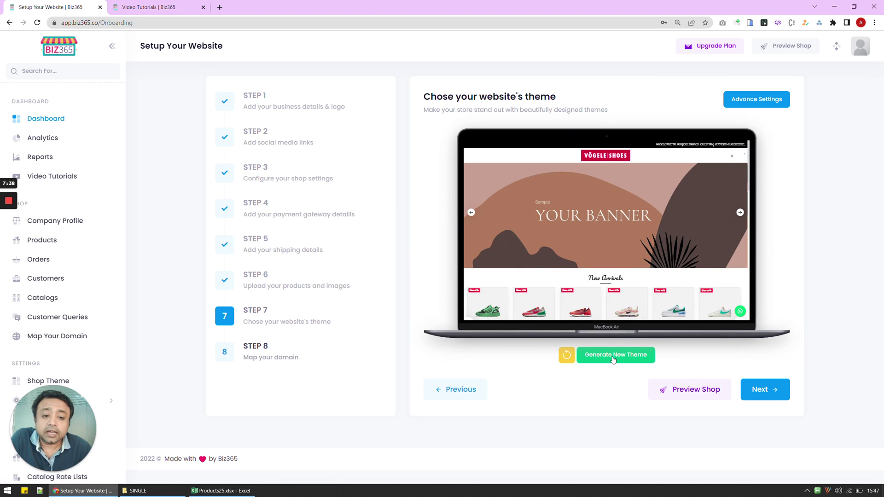
click(612, 358)
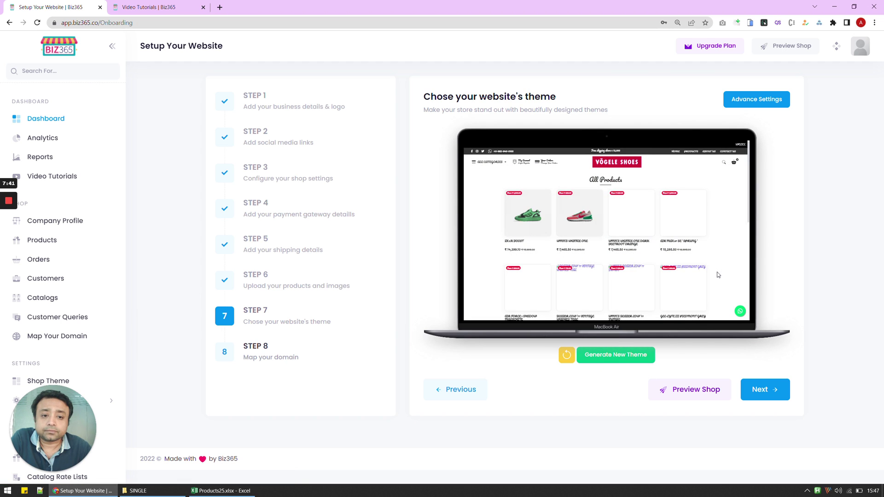
click(612, 357)
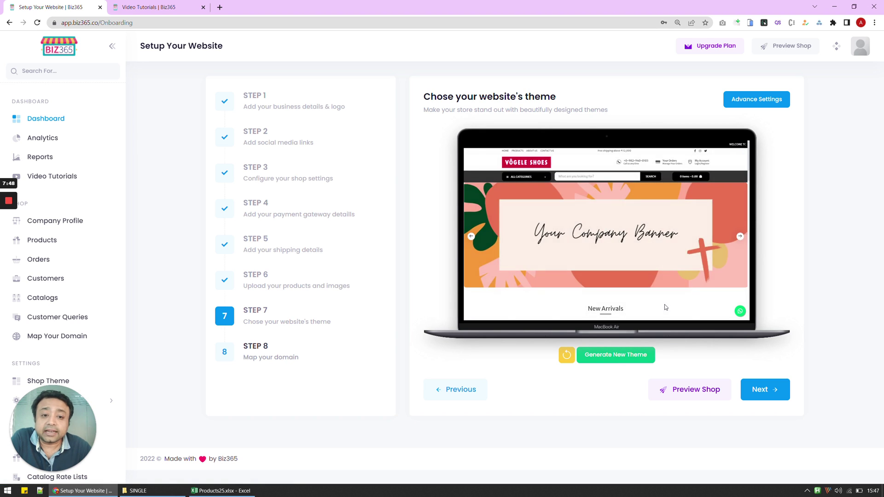
scroll(664, 307, down, 3)
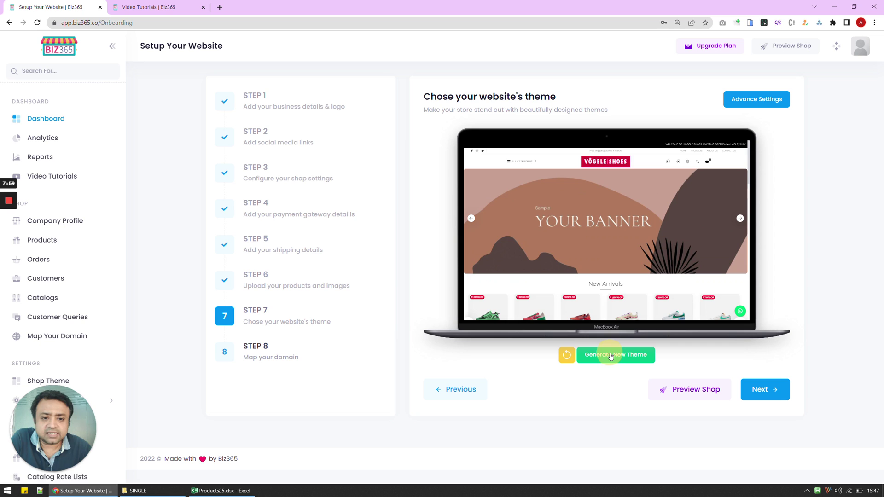
click(611, 354)
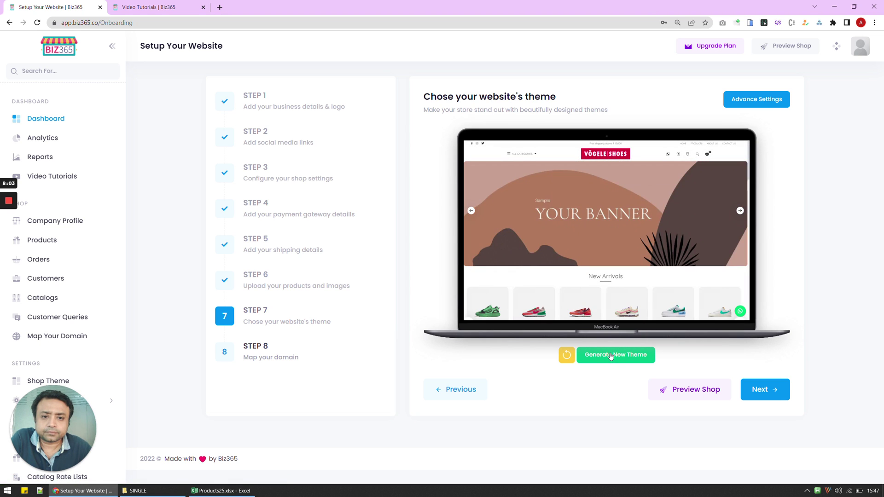
click(611, 354)
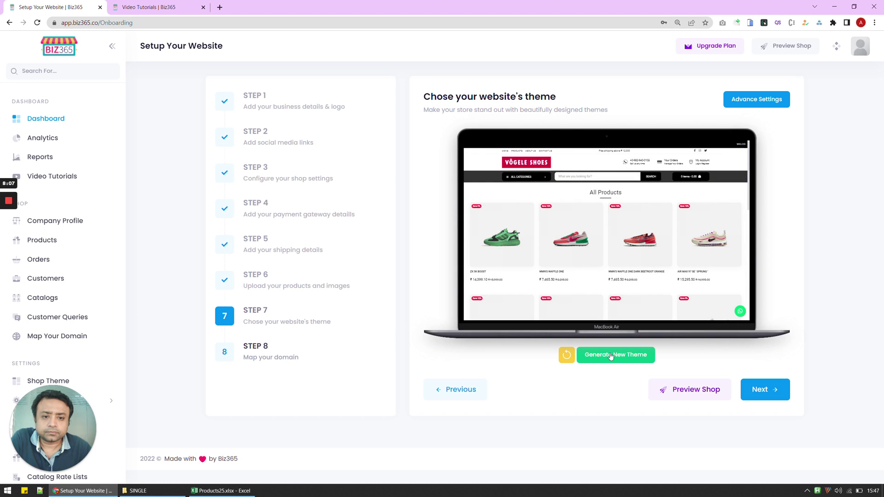
click(611, 356)
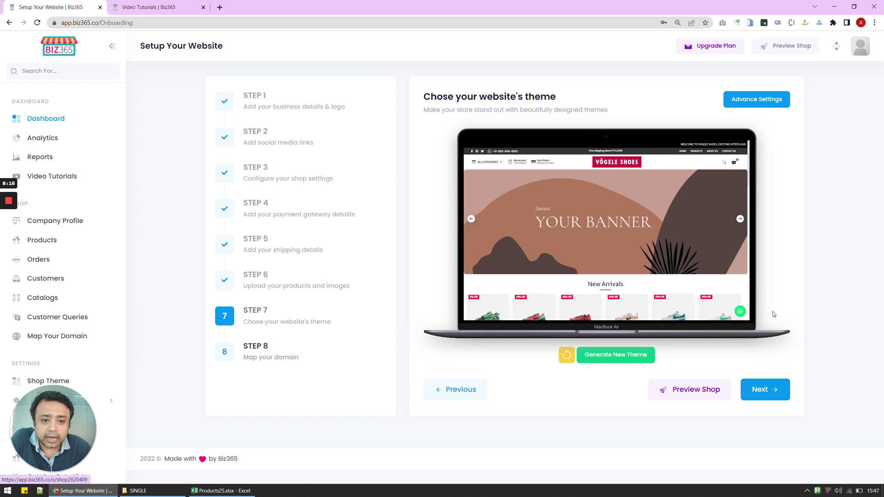
scroll(709, 216, down, 3)
scroll(715, 249, down, 2)
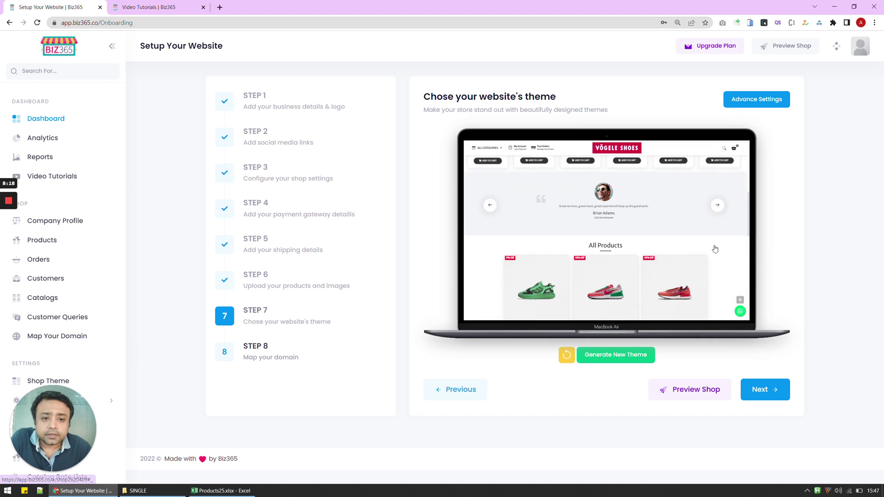
scroll(715, 248, up, 5)
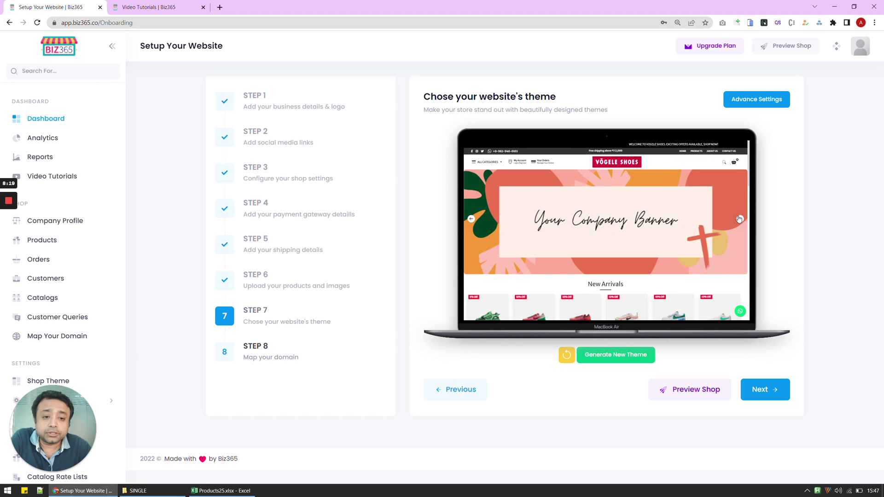
Step: Open Advance Settings to view the Shop Theme's Home sections: banner, New Arrivals and testimonials
click(757, 100)
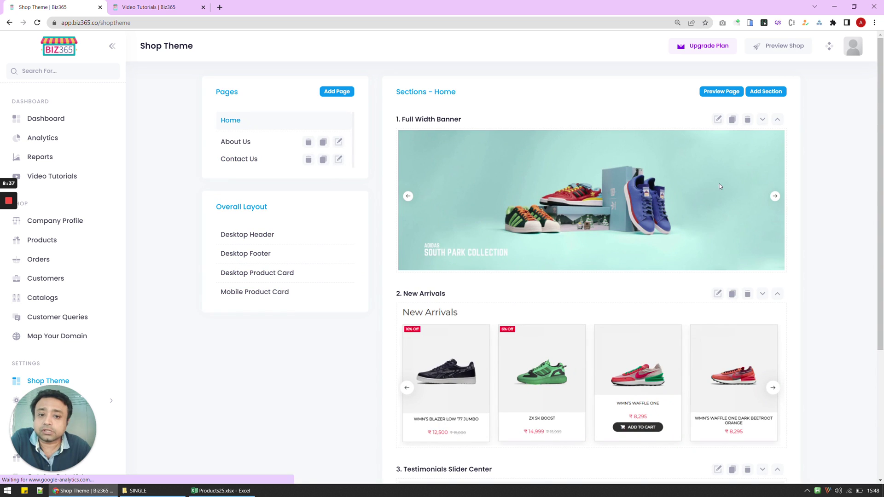
scroll(524, 209, down, 2)
scroll(555, 310, up, 2)
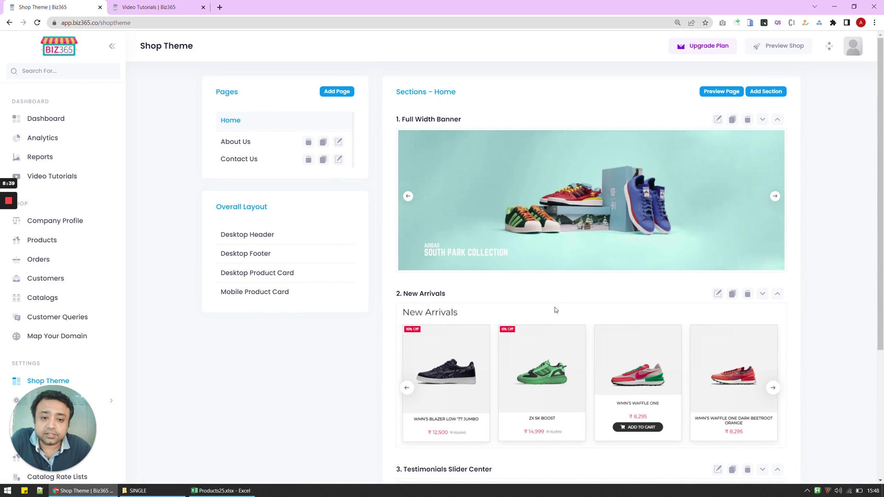
scroll(578, 225, down, 2)
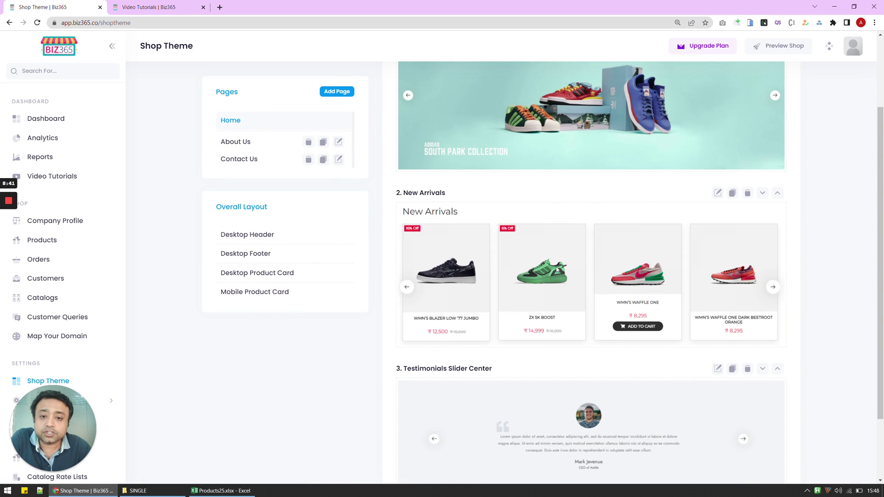
scroll(586, 293, down, 2)
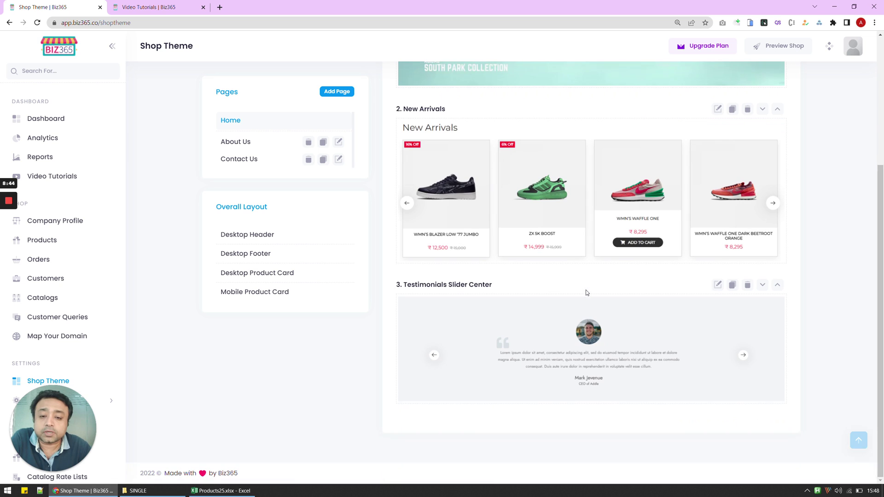
scroll(566, 377, up, 4)
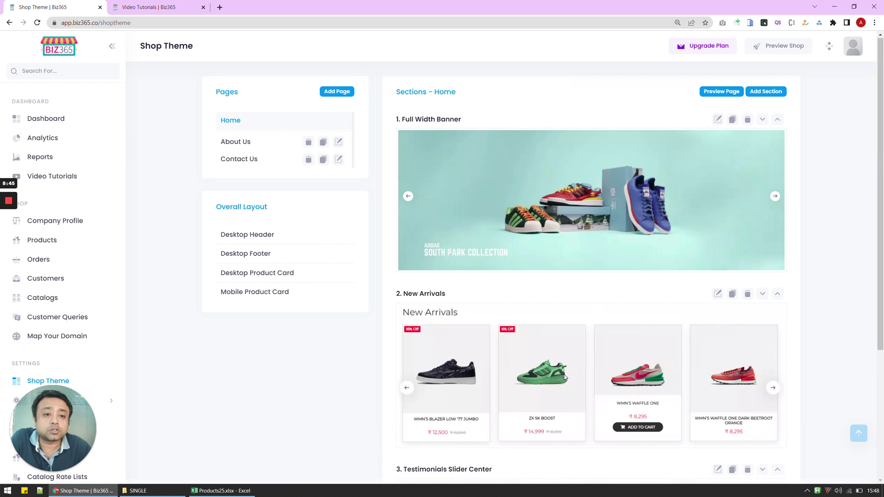
Step: In the Full Width Banner editor, set Web Banner 1 and Mobile Banner 1 images from the Banner folder
click(717, 120)
click(346, 210)
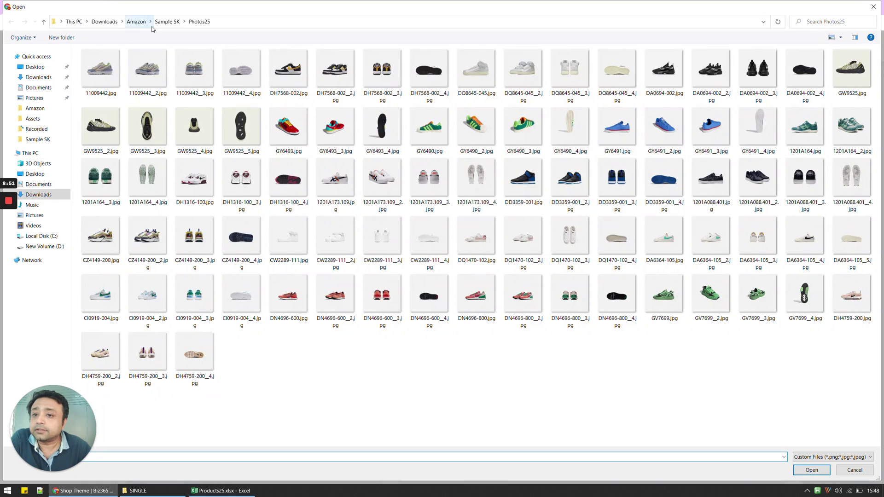
click(159, 21)
double_click(95, 51)
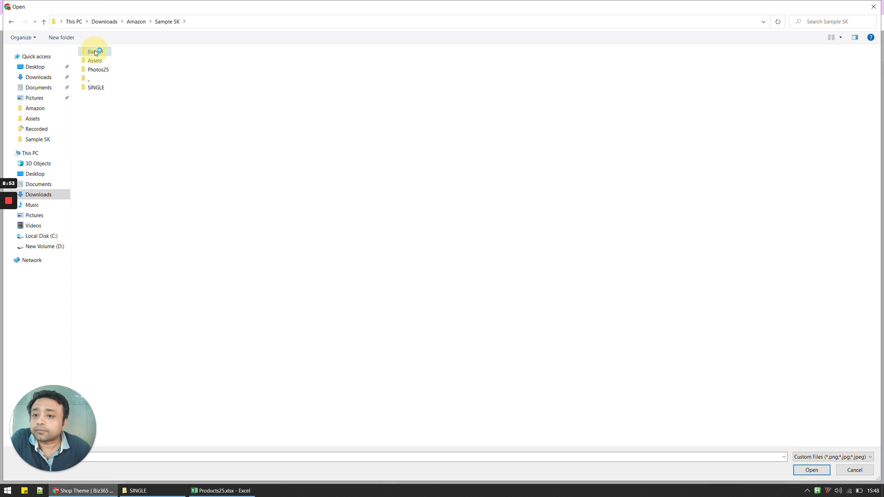
double_click(225, 110)
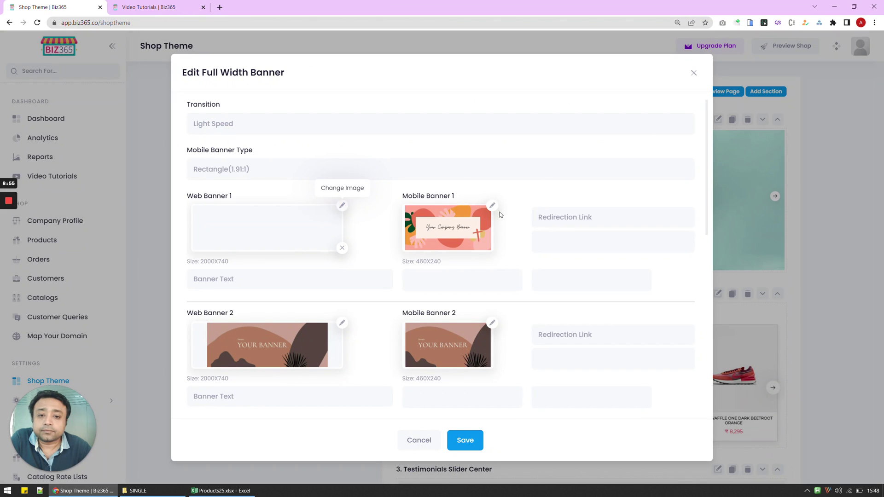
click(492, 205)
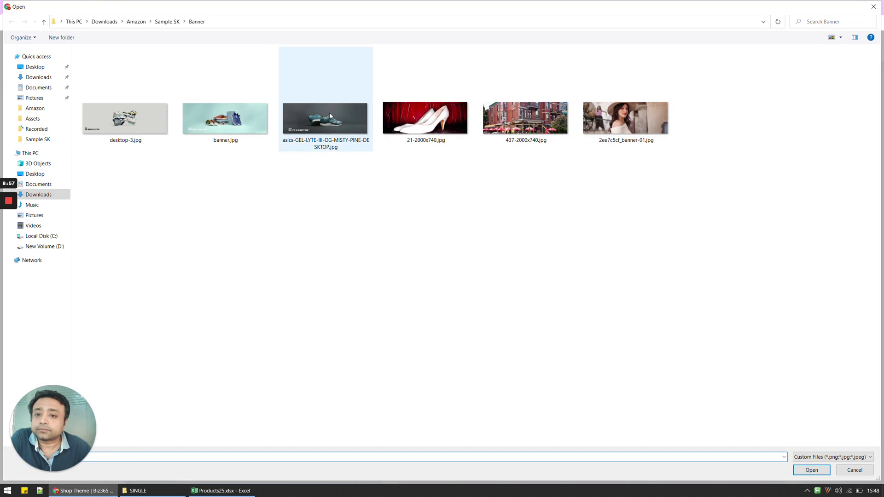
double_click(225, 115)
Step: Set desktop-3.jpg as the image for both Web Banner 2 and Mobile Banner 2
scroll(408, 165, down, 2)
scroll(408, 165, down, 2)
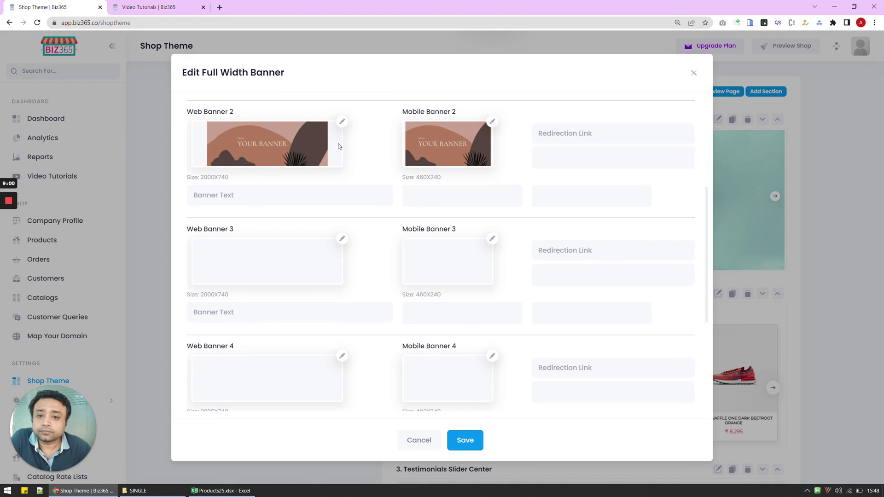
click(342, 122)
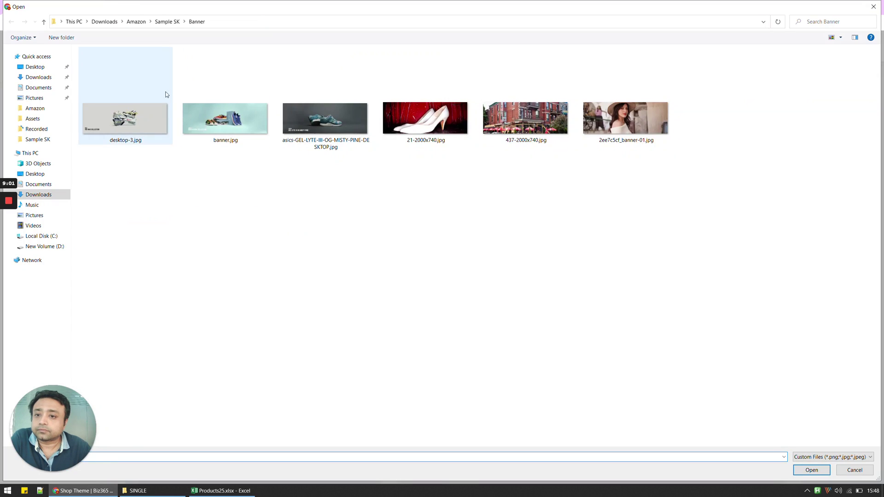
double_click(165, 92)
click(492, 239)
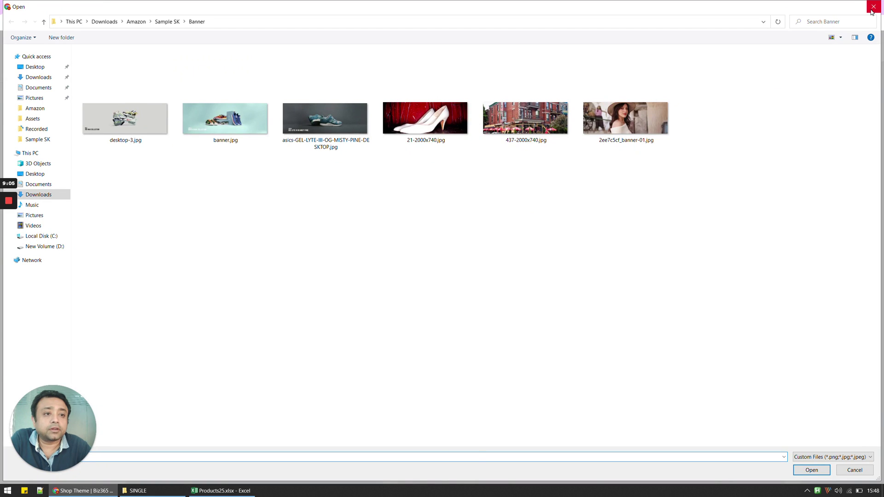
click(872, 8)
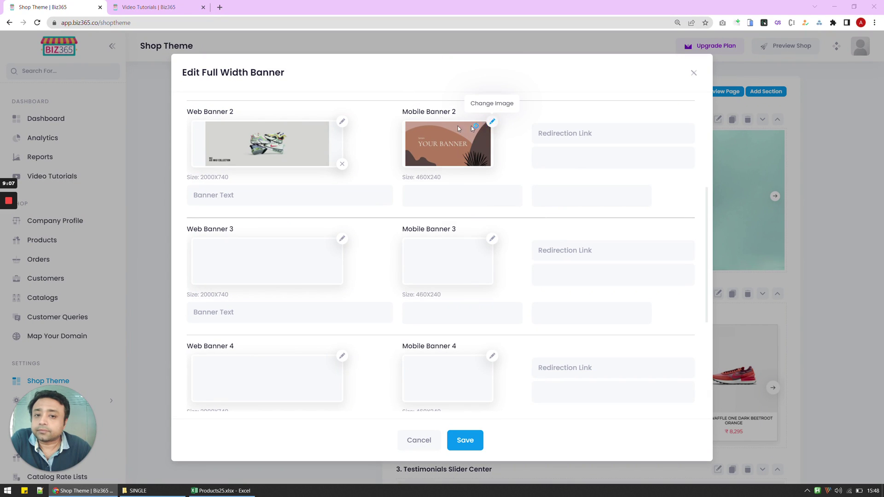
click(492, 122)
double_click(151, 120)
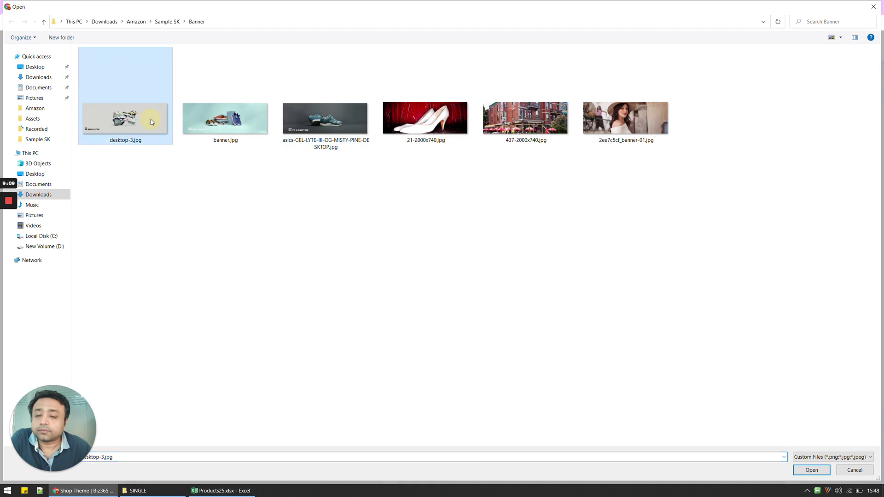
Step: Save the banner changes and dismiss the Added Successfully confirmation
scroll(564, 324, down, 10)
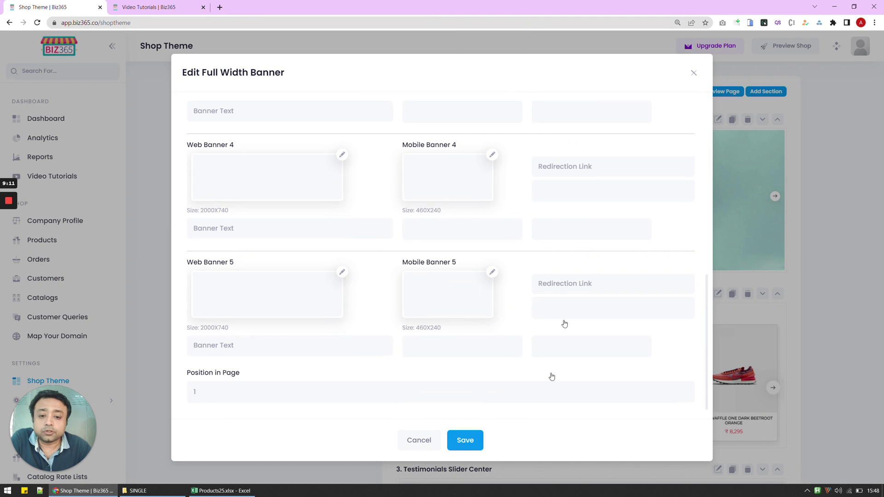
click(477, 444)
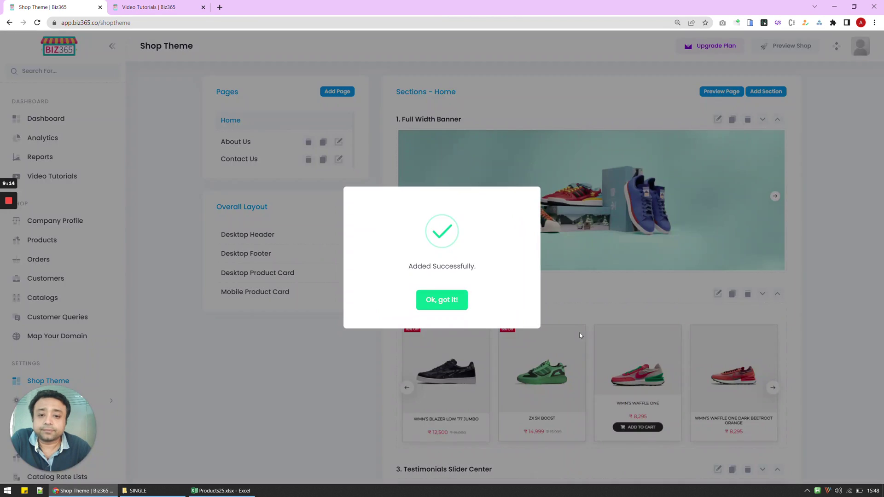
click(439, 303)
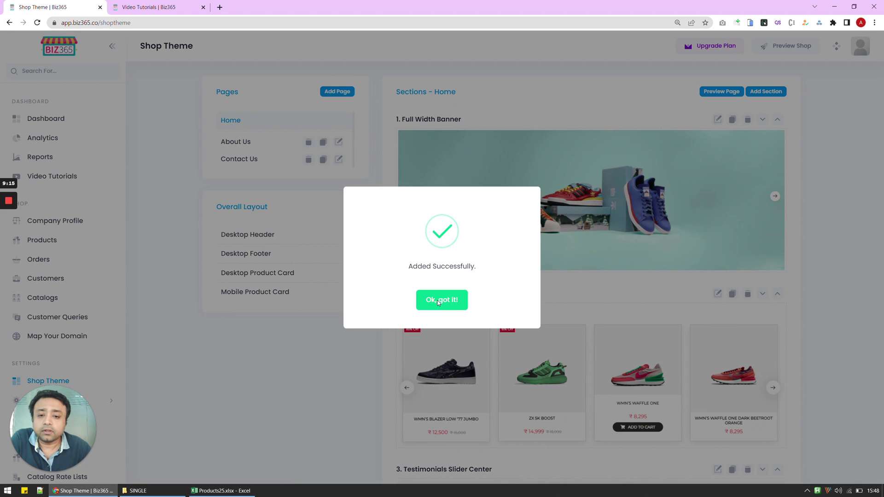
scroll(478, 290, down, 4)
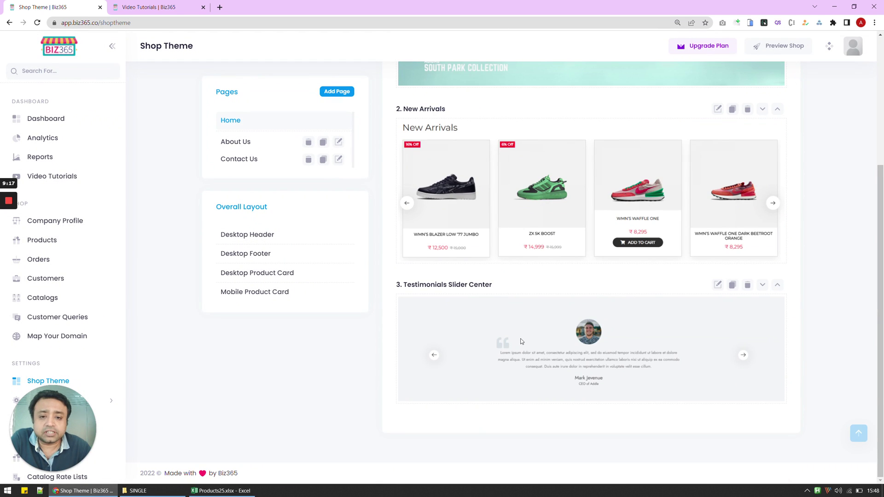
scroll(521, 341, up, 4)
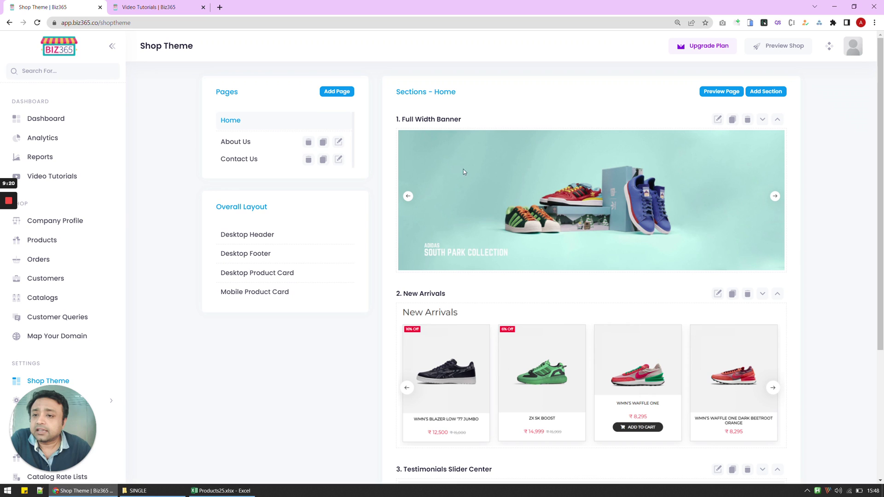
Step: Return to onboarding and advance past business details, social links, shop settings, payment, shipping and products
click(10, 23)
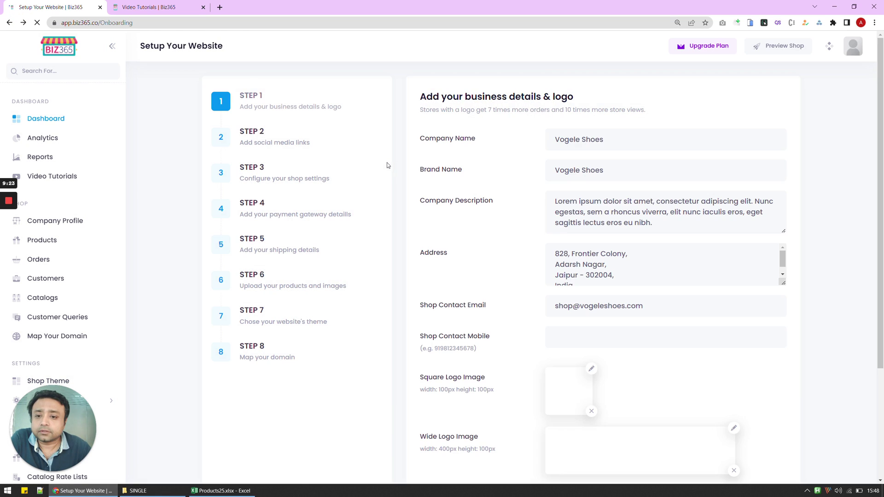
scroll(691, 365, down, 3)
click(756, 426)
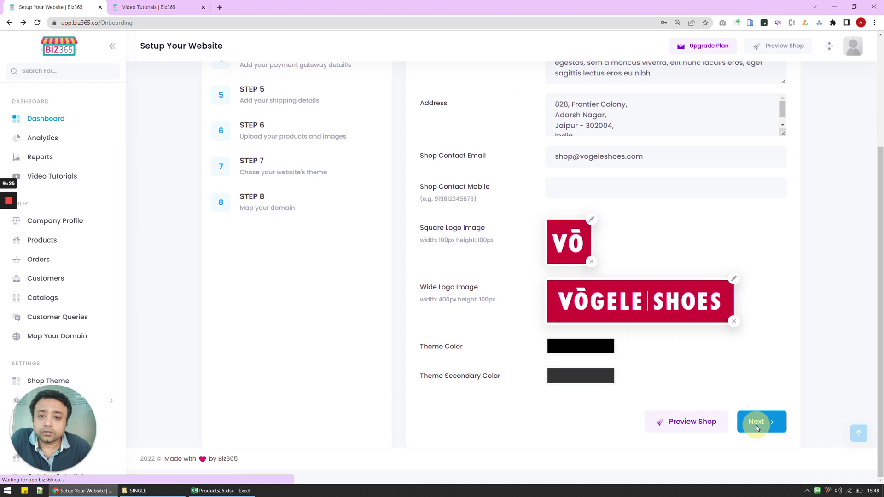
click(761, 321)
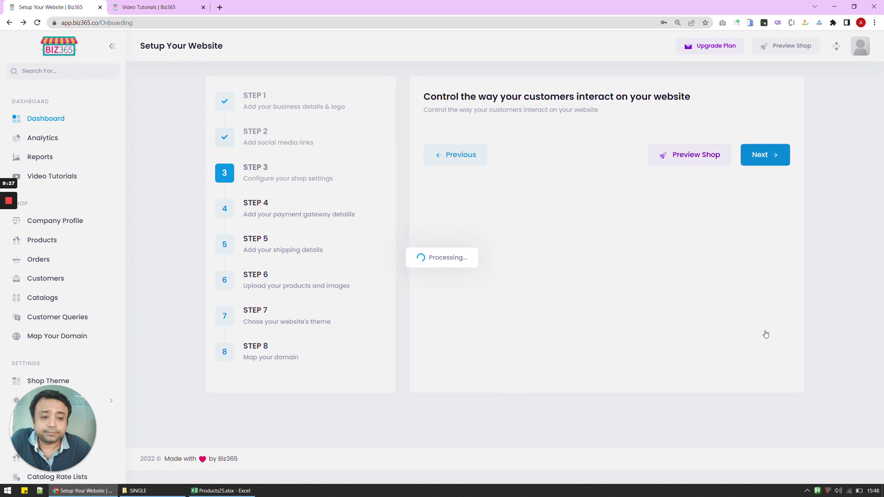
click(764, 338)
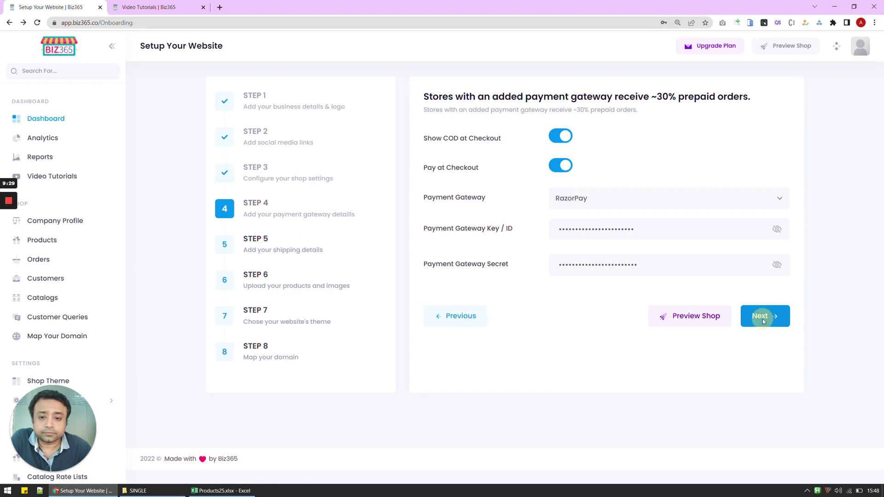
click(763, 322)
click(765, 223)
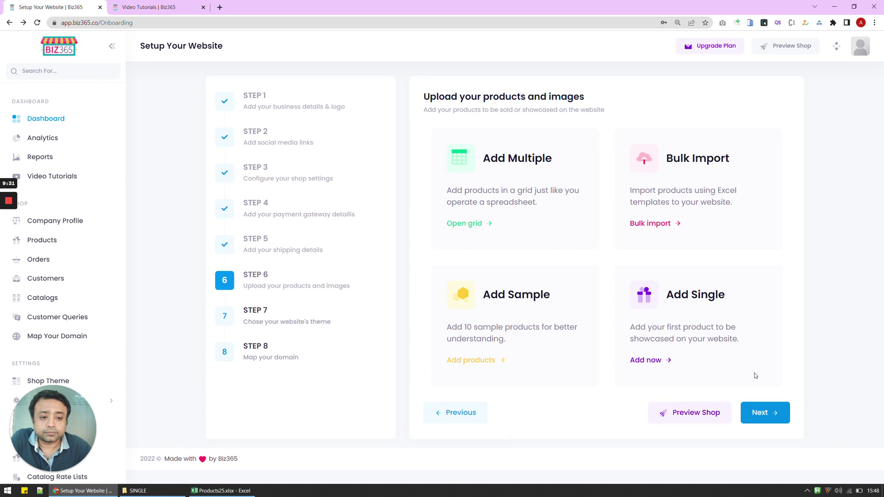
click(757, 410)
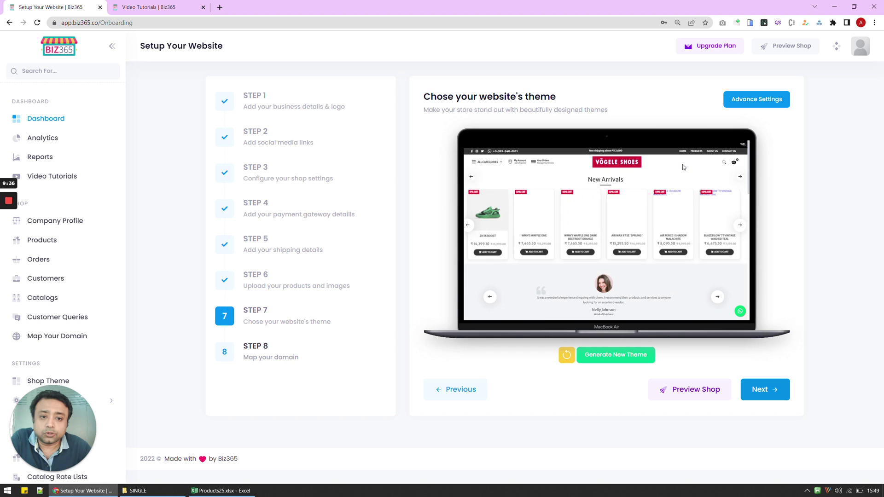
Step: Accept the generated theme to reach Step 8, Map Your Domain
scroll(727, 240, down, 5)
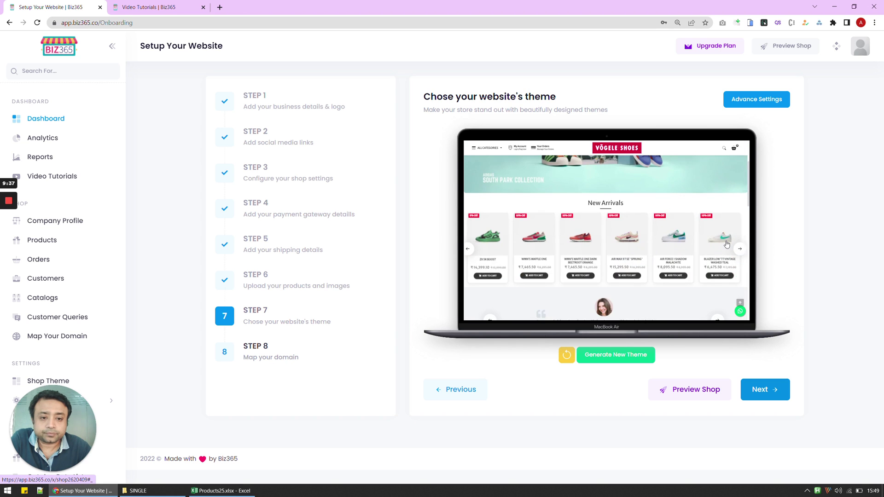
scroll(728, 248, down, 2)
scroll(728, 248, up, 8)
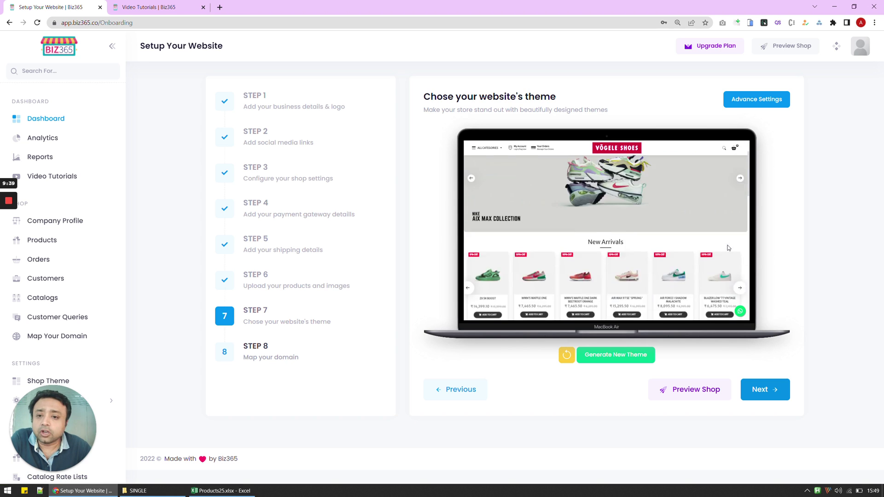
click(767, 395)
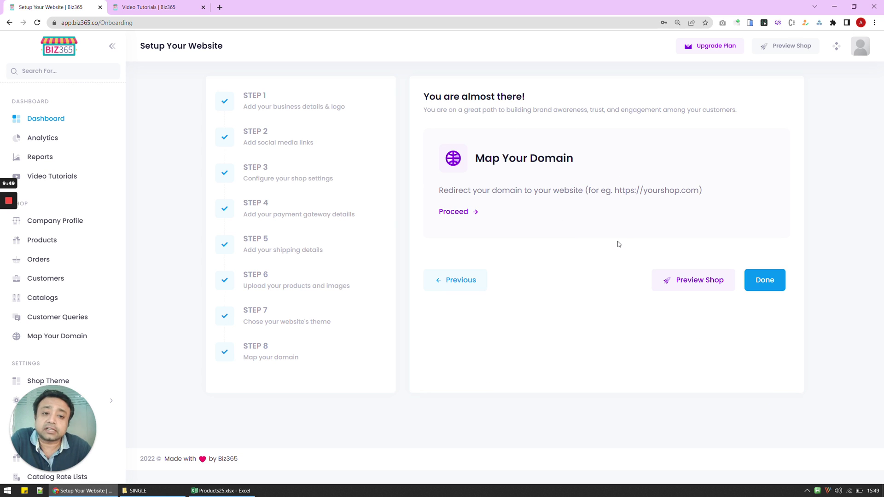
Step: Preview the Vogele Shoes shop in a new tab, browse the home page, and open Hot Selling
click(782, 49)
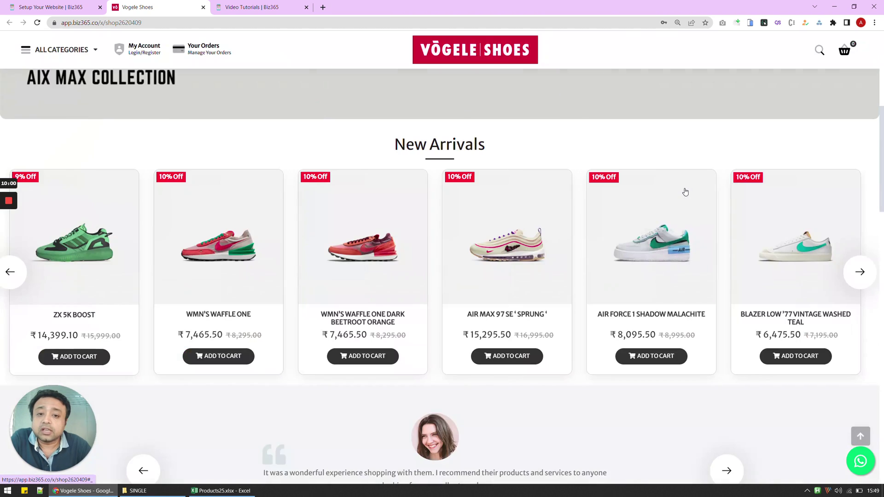
scroll(685, 192, up, 7)
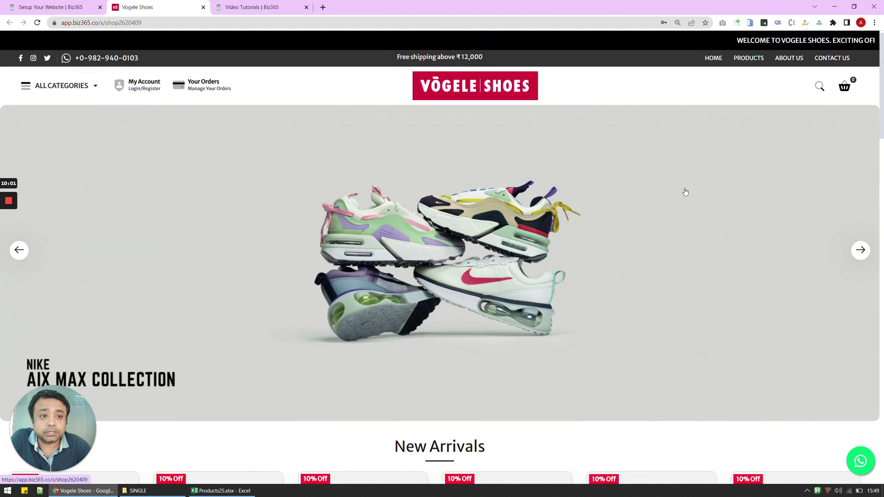
scroll(685, 192, down, 7)
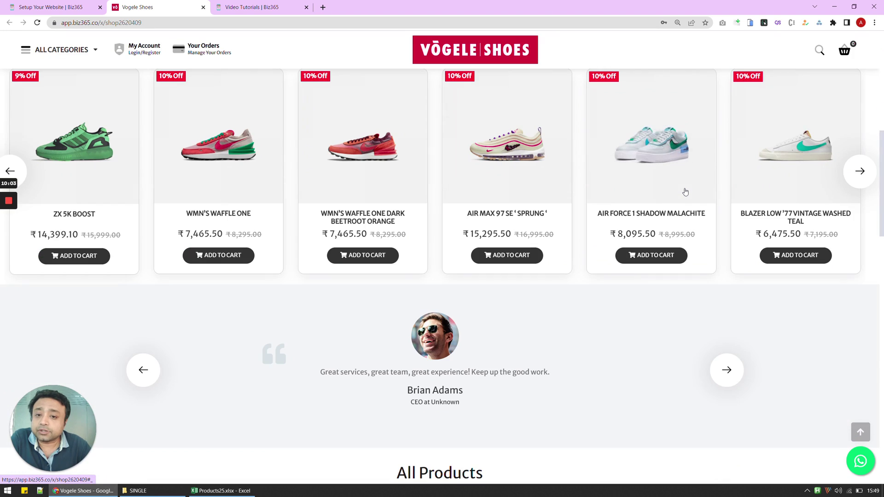
scroll(685, 192, up, 7)
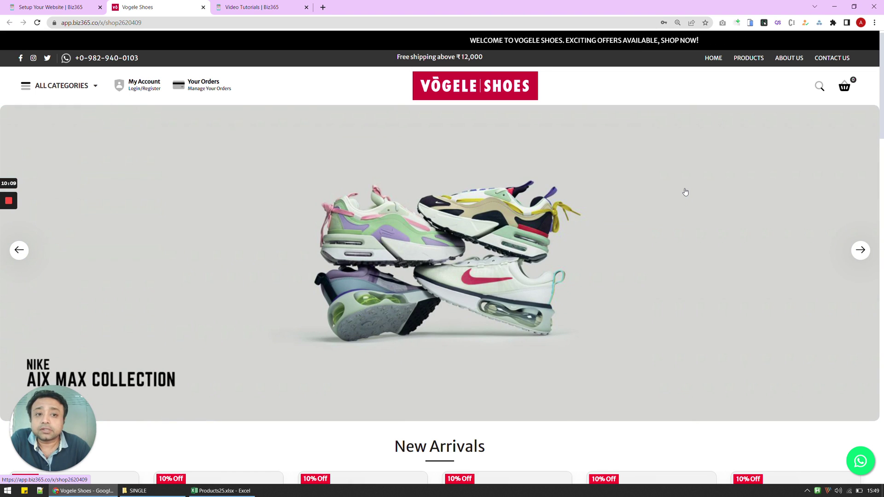
scroll(685, 192, down, 6)
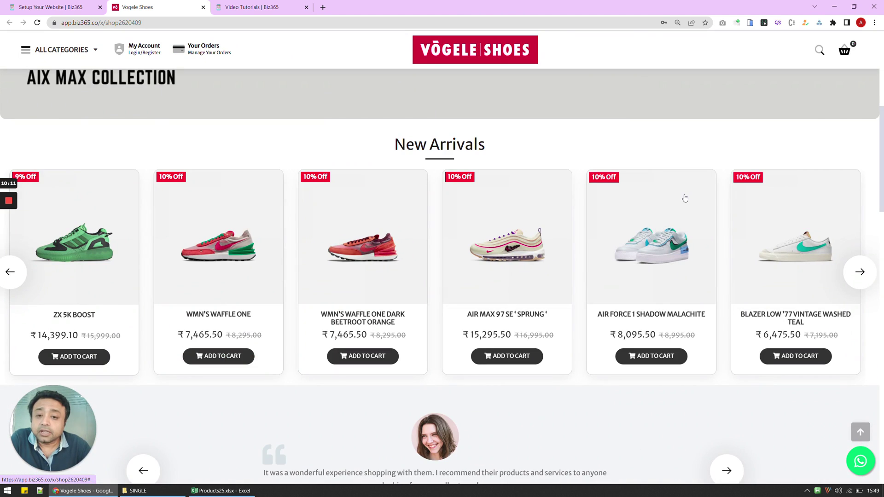
scroll(686, 196, up, 6)
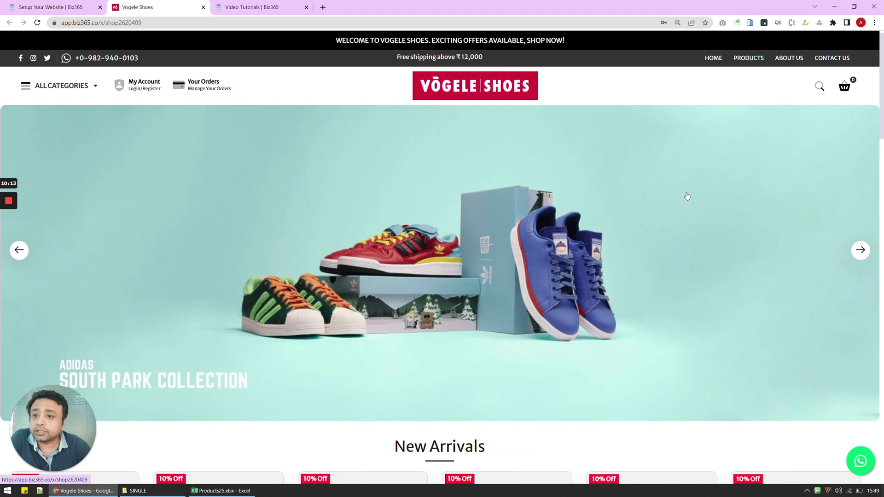
click(33, 91)
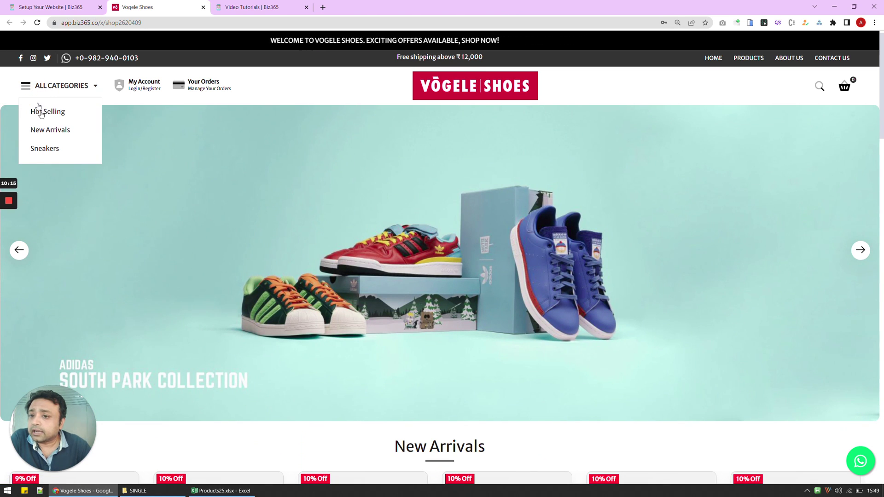
click(50, 114)
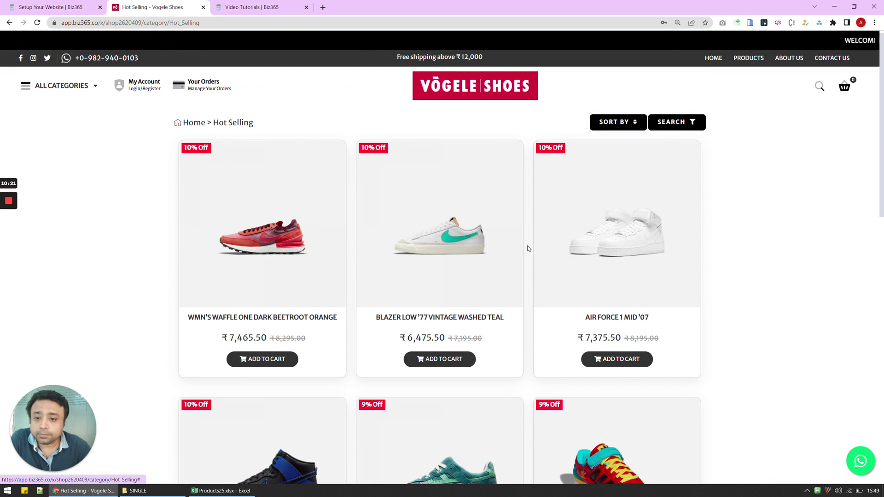
Step: Add the WMN'S Waffle One Dark Beetroot Orange shoe to the cart
click(298, 243)
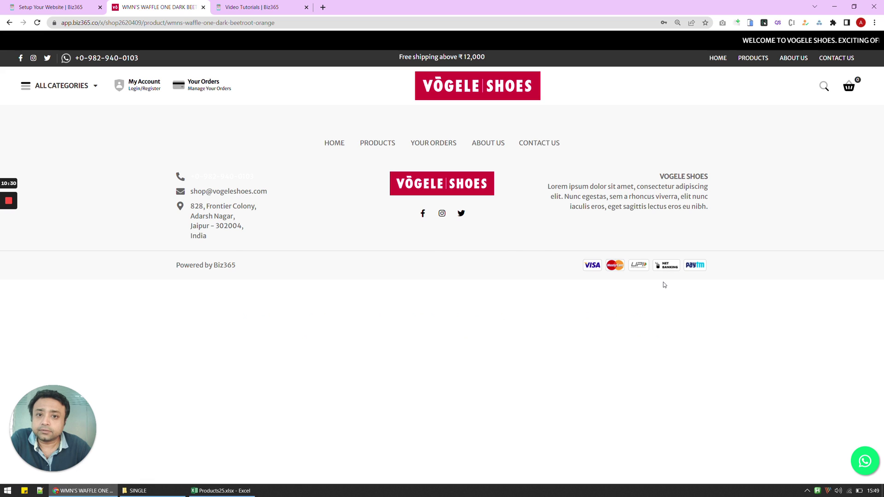
click(36, 23)
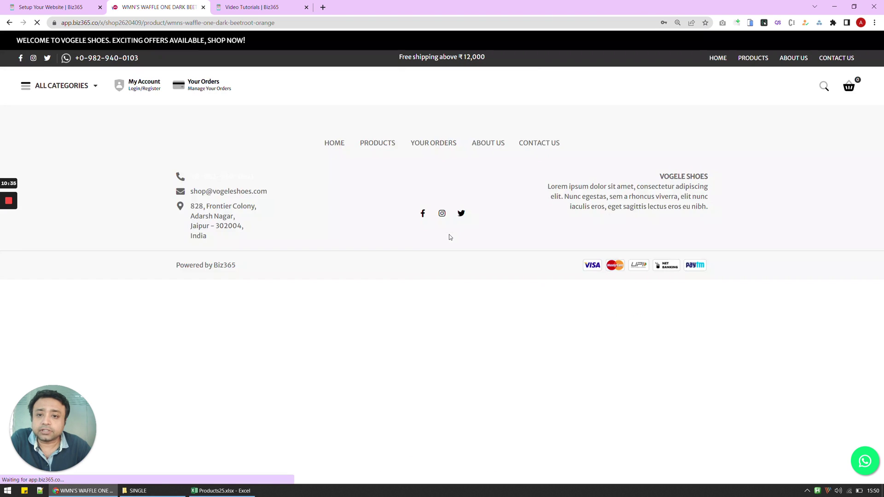
click(450, 236)
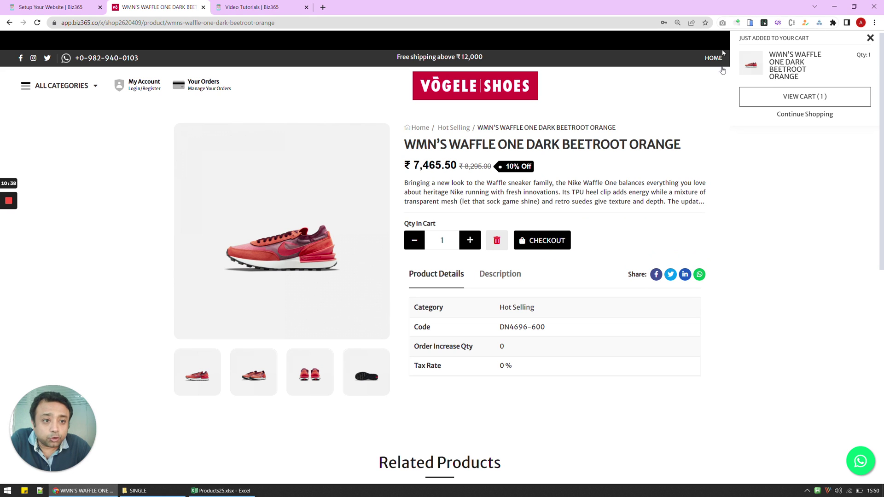
click(805, 114)
Step: Add the Dunk Hi SE 'Hyper Royal' from Related Products to the cart and view the cart
scroll(717, 198, down, 8)
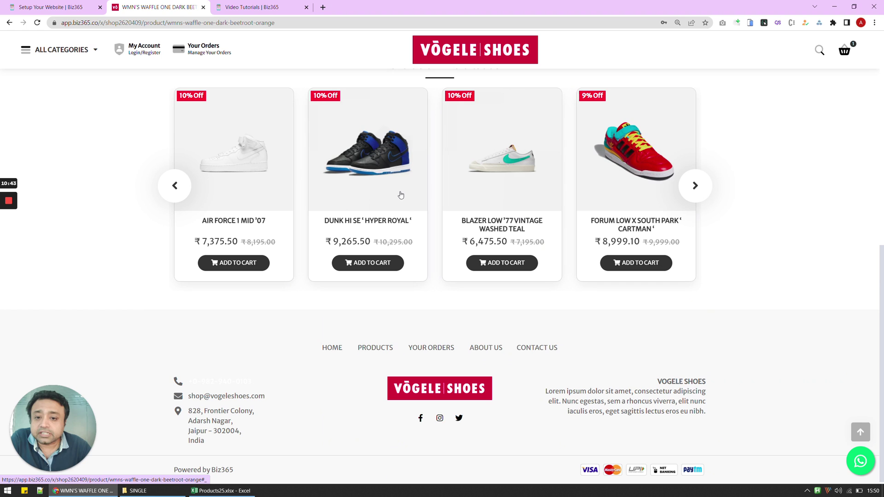
click(400, 195)
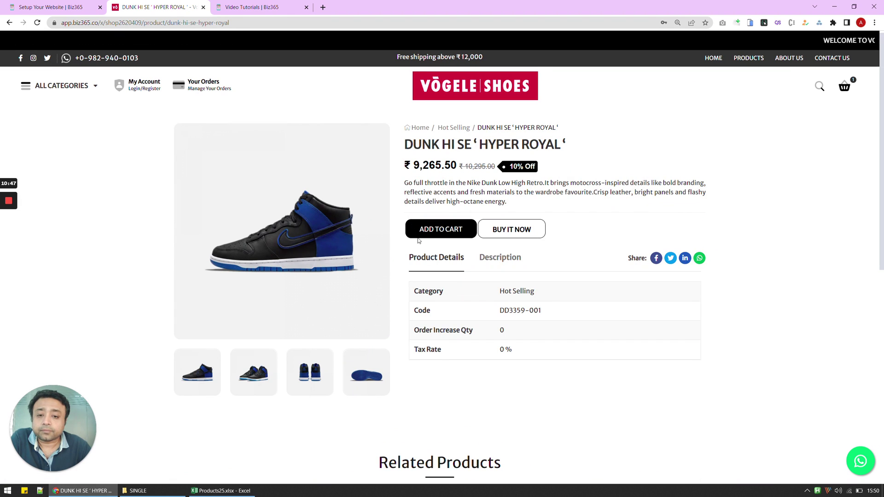
click(424, 230)
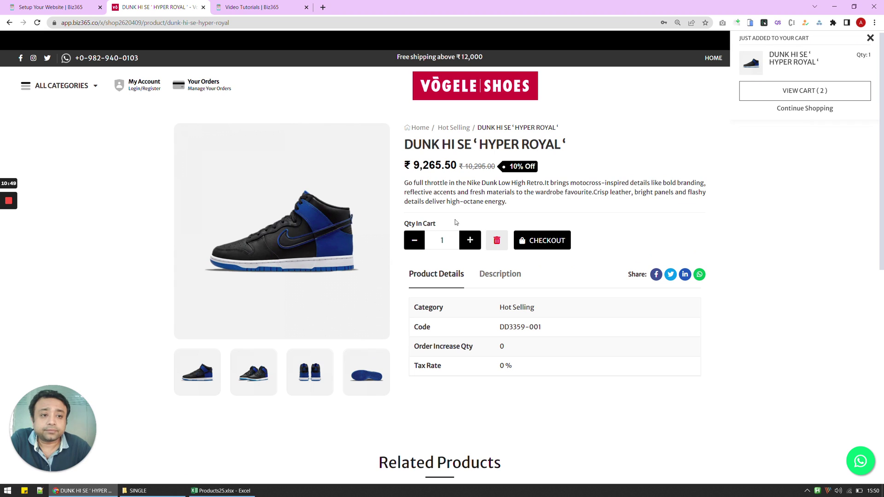
click(769, 91)
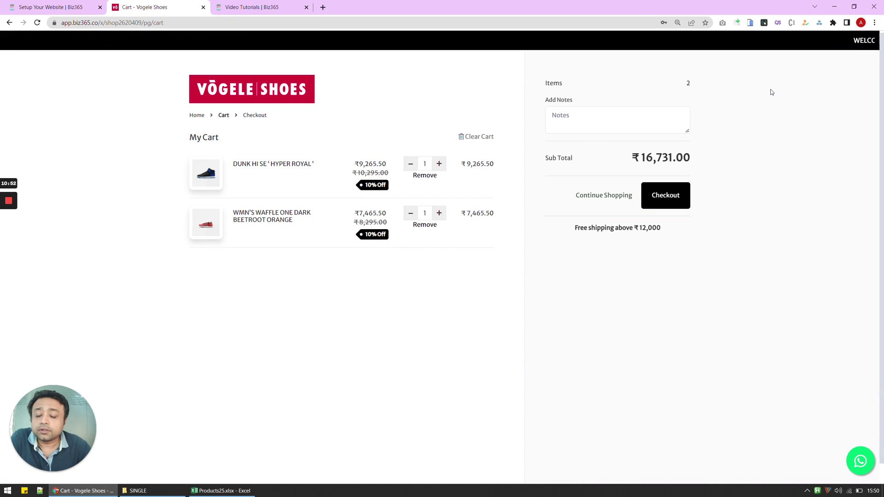
Step: Check out as a guest, autofilling the contact details and saving them for next time
click(674, 196)
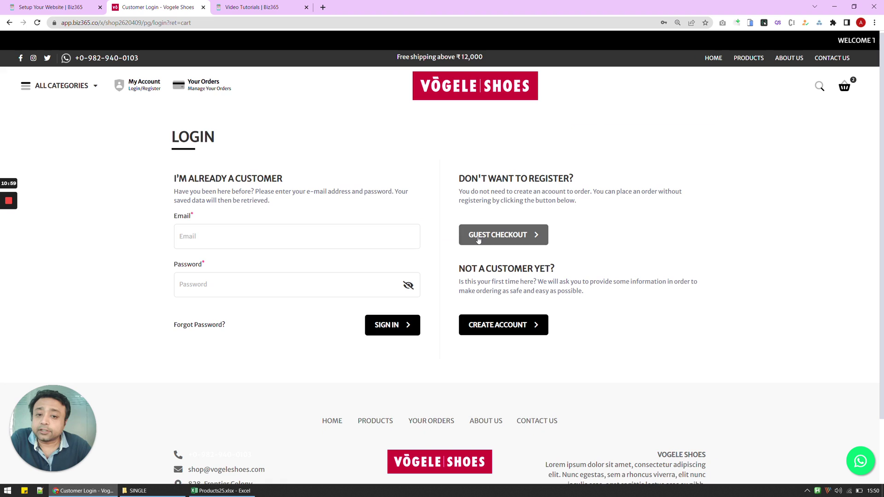
click(477, 236)
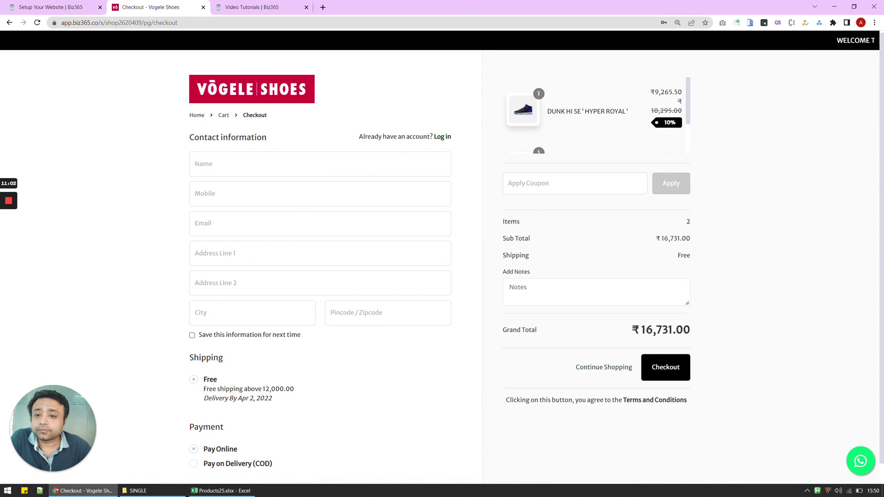
click(256, 162)
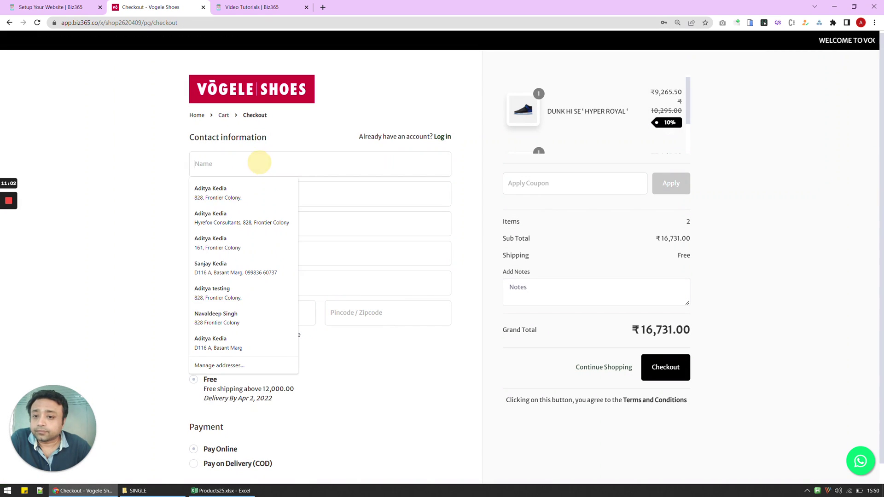
click(251, 186)
click(220, 339)
scroll(236, 362, down, 1)
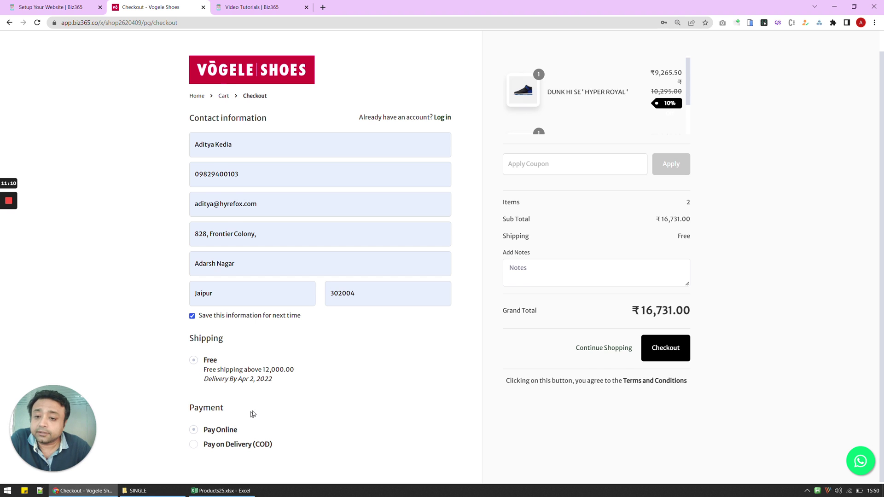
scroll(253, 414, up, 1)
Step: Place the ₹16,731 order, pay by UPI QR, and close the QR dialog
click(669, 370)
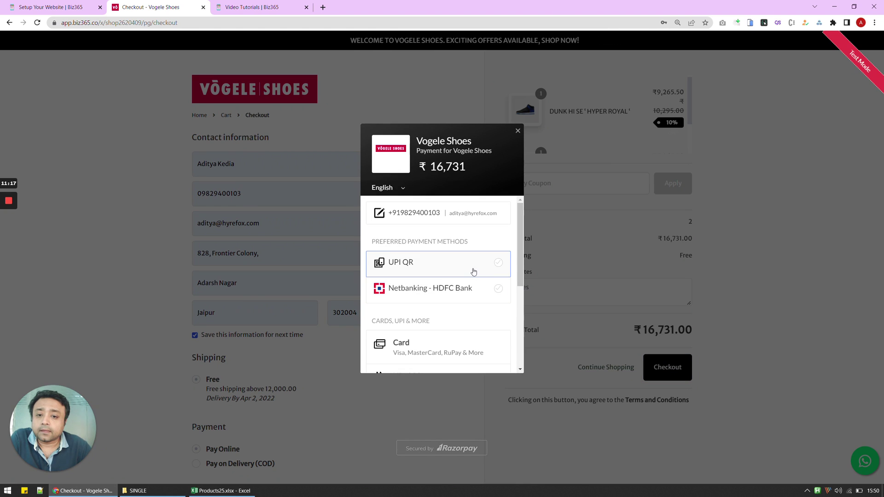
click(474, 271)
scroll(479, 307, down, 3)
scroll(480, 307, up, 3)
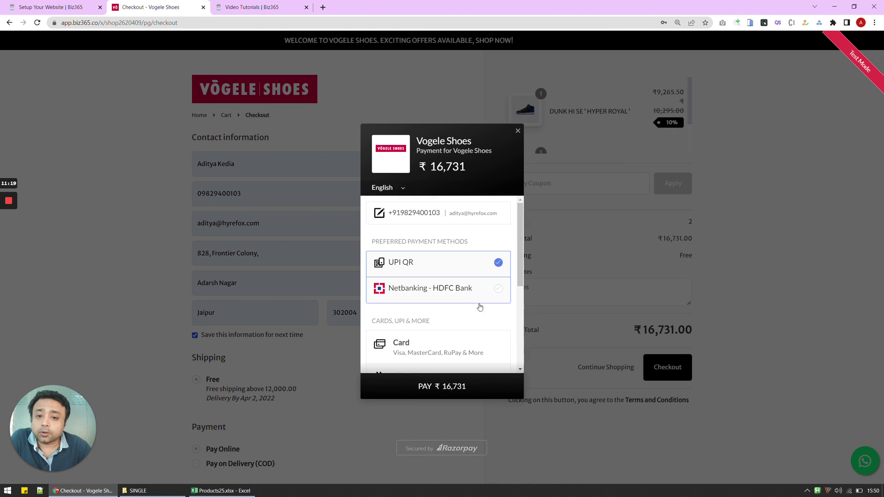
click(452, 388)
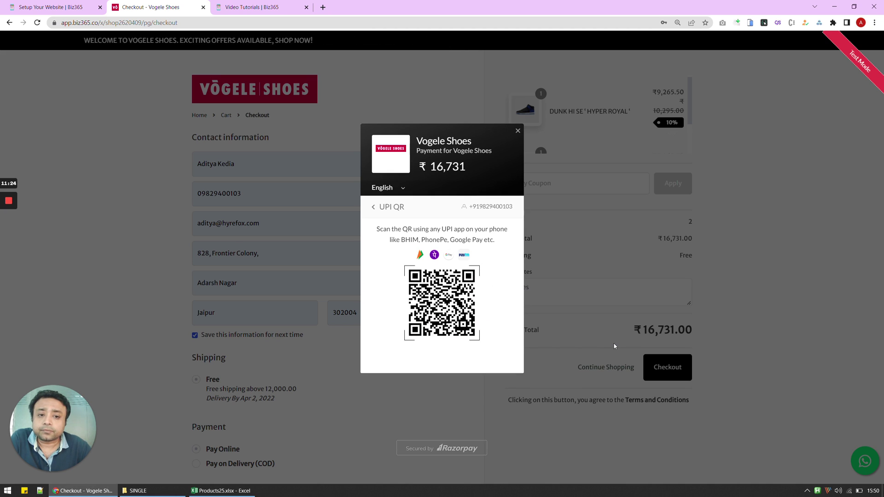
key(Escape)
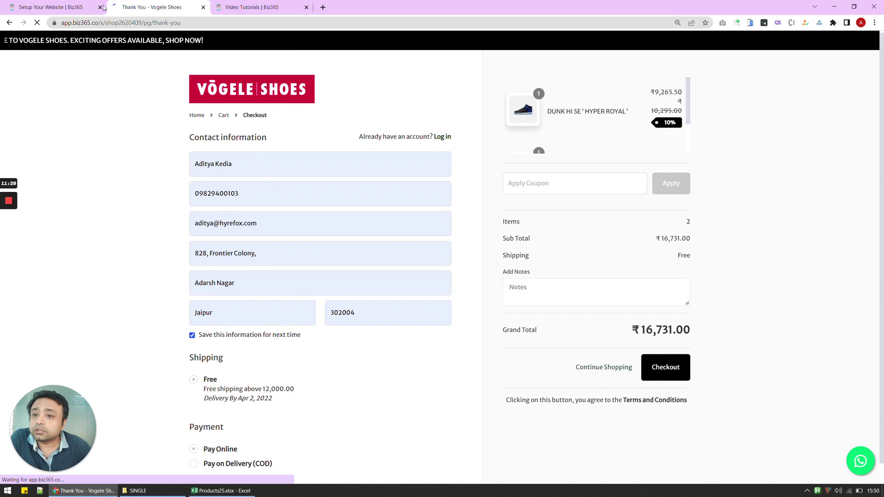
Step: Bring up the admin Orders list showing paid order #0001 for ₹16,731
click(85, 6)
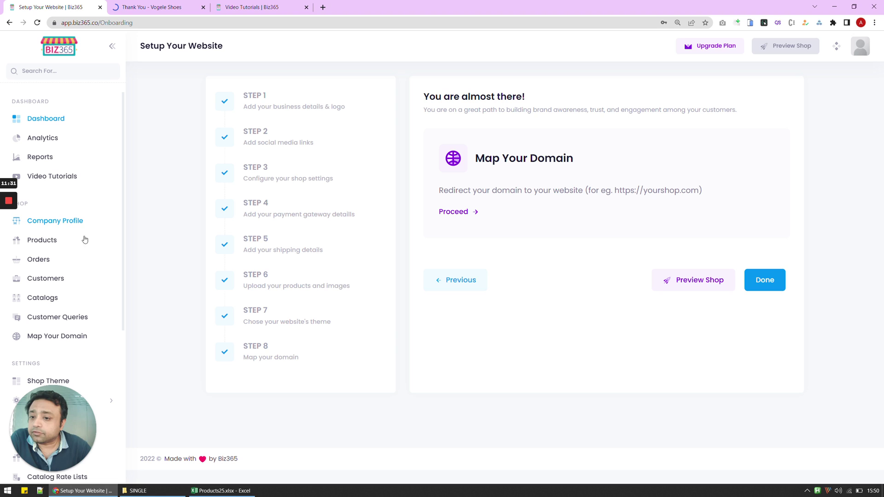
click(46, 264)
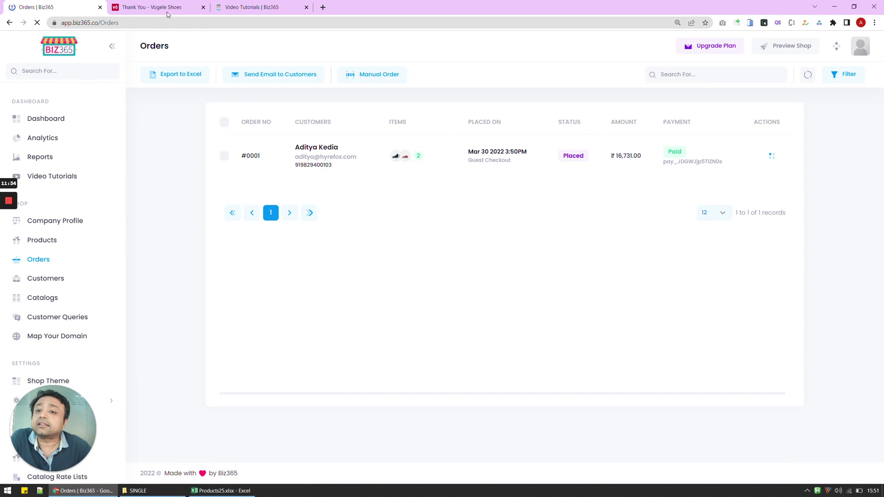
click(158, 2)
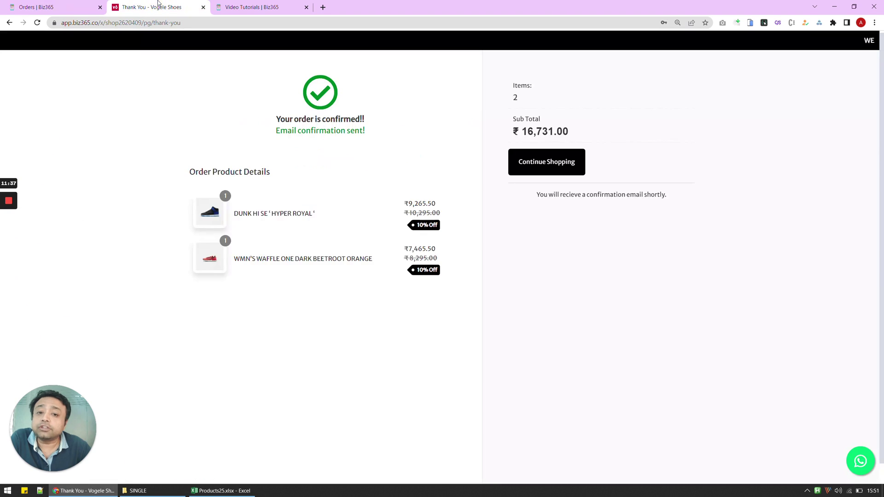
click(40, 3)
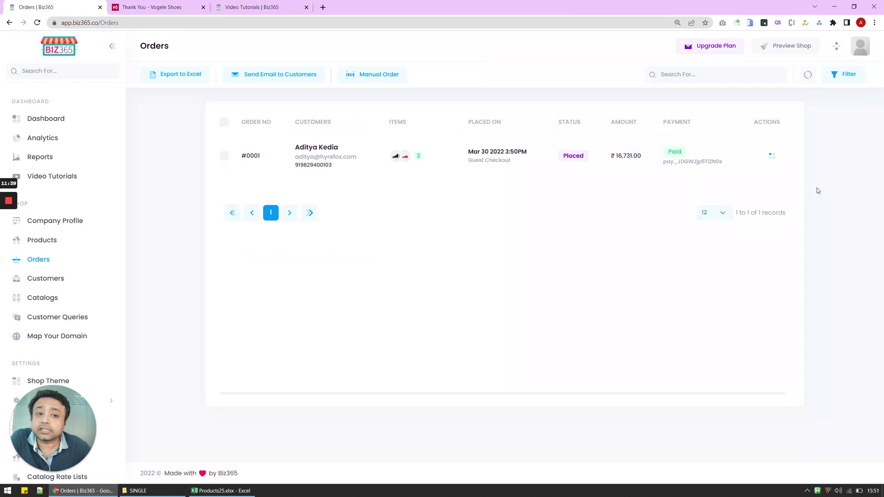
Step: Open order #0001's invoice in a new tab from its Actions menu, then go back to Orders
click(774, 157)
click(772, 156)
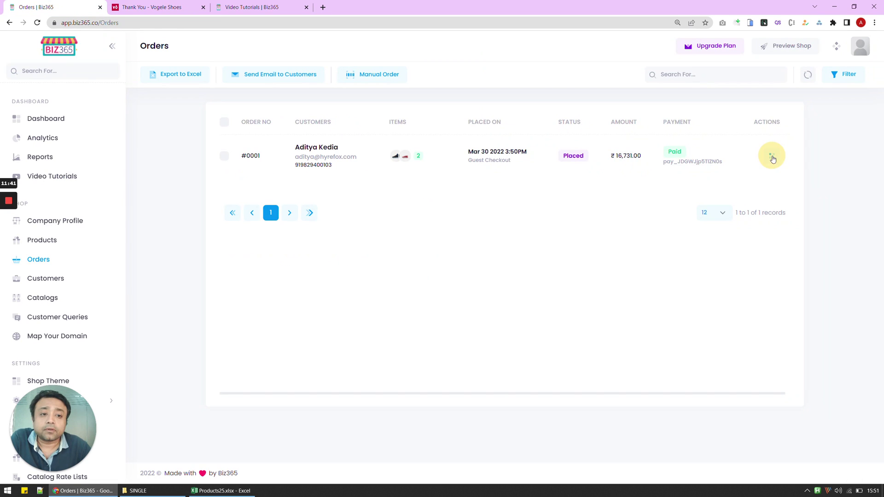
click(772, 156)
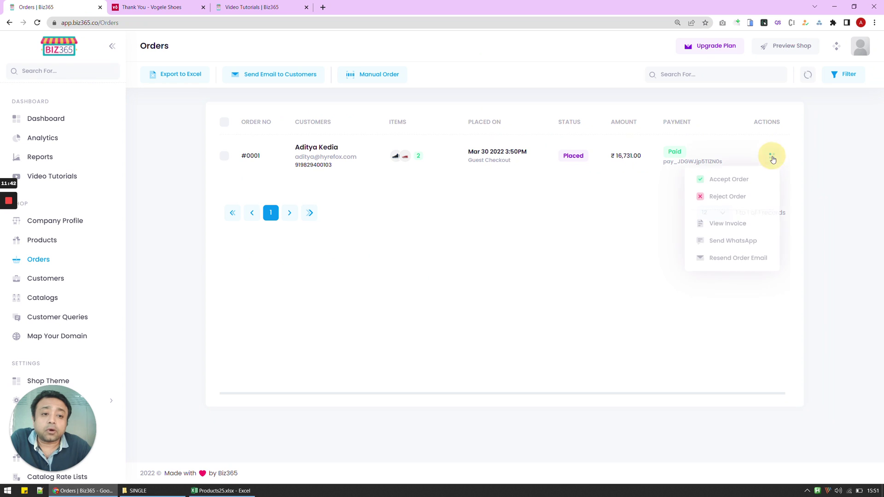
click(722, 221)
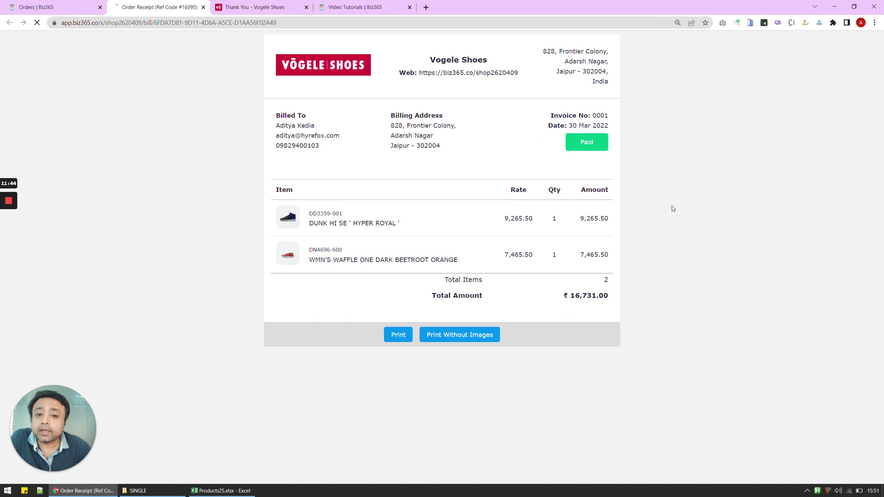
key(ctrl+shift+Tab)
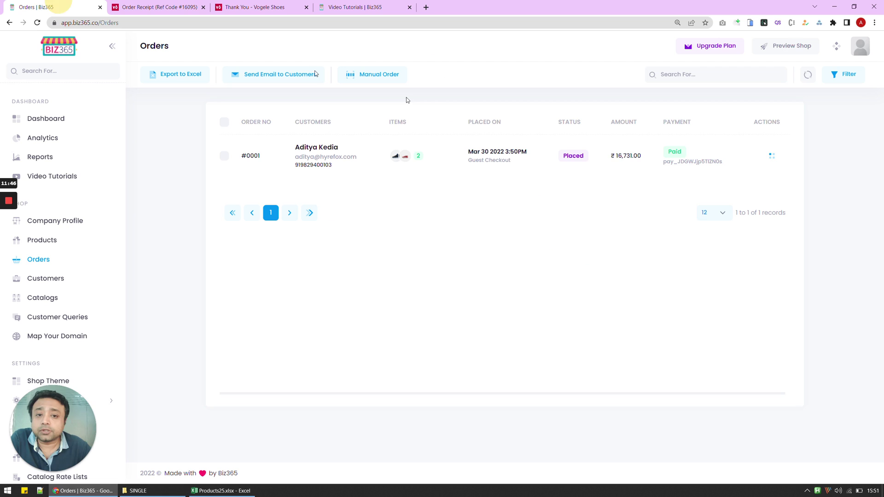
click(772, 156)
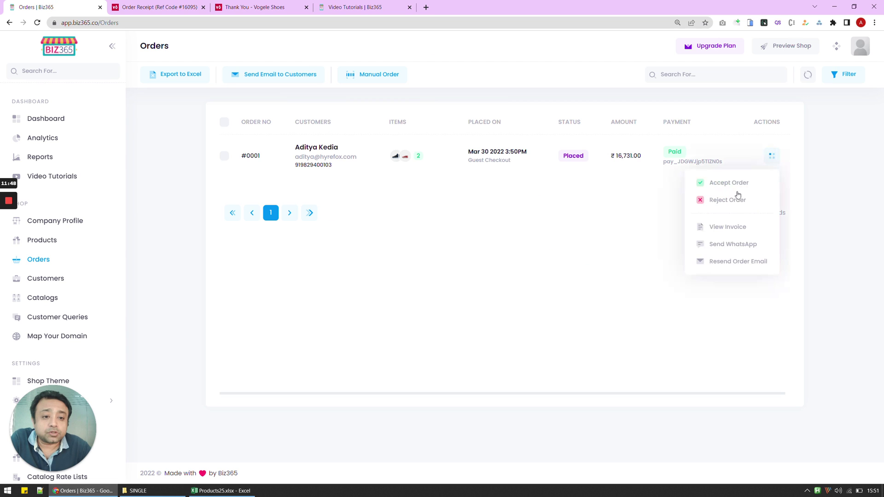
Step: Dismiss the Actions dropdown, leaving the Orders list with paid order #0001 for ₹16,731
click(617, 232)
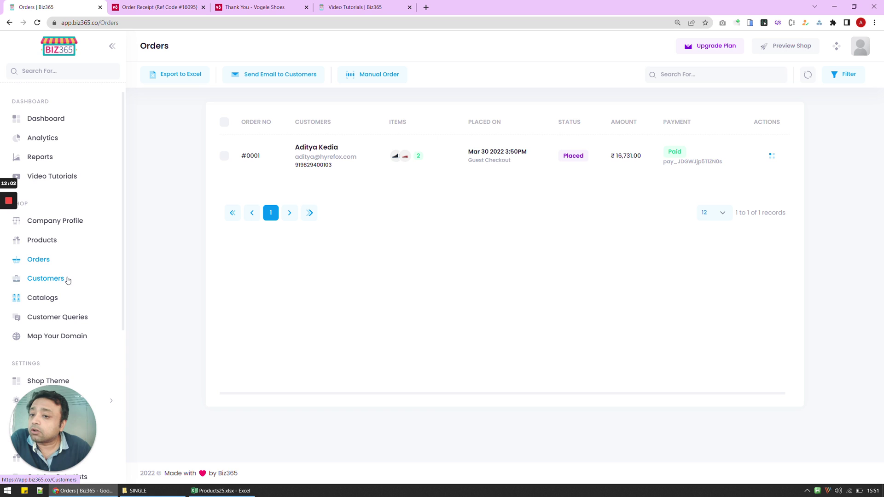
scroll(70, 274, down, 5)
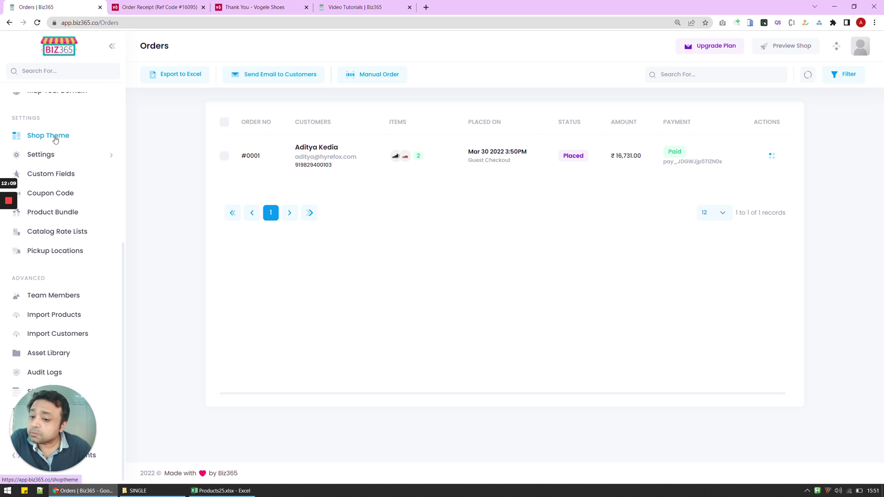
scroll(64, 152, up, 5)
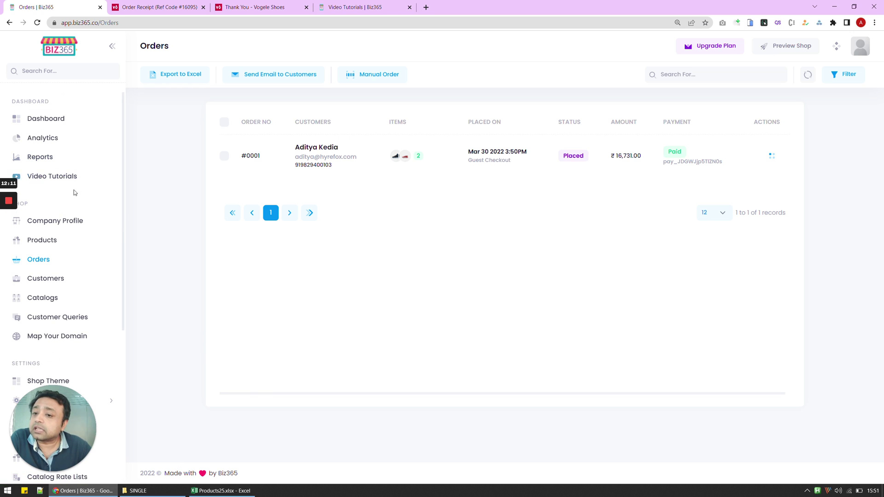